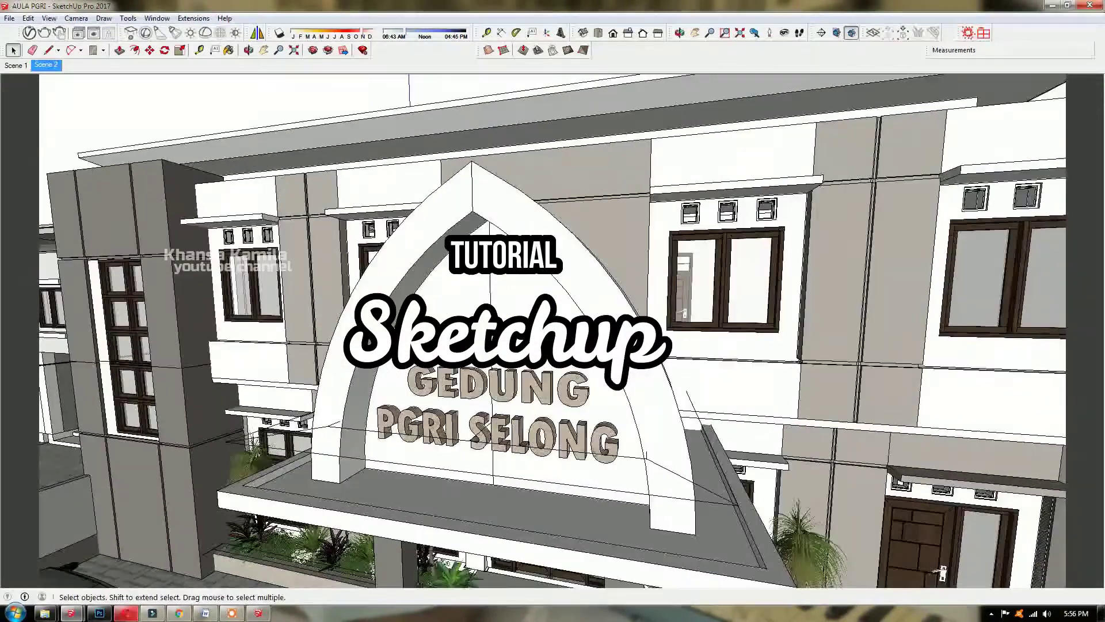
- Sample Tile Large Brown and raise its reflection in the V-Ray material settings
key("b")
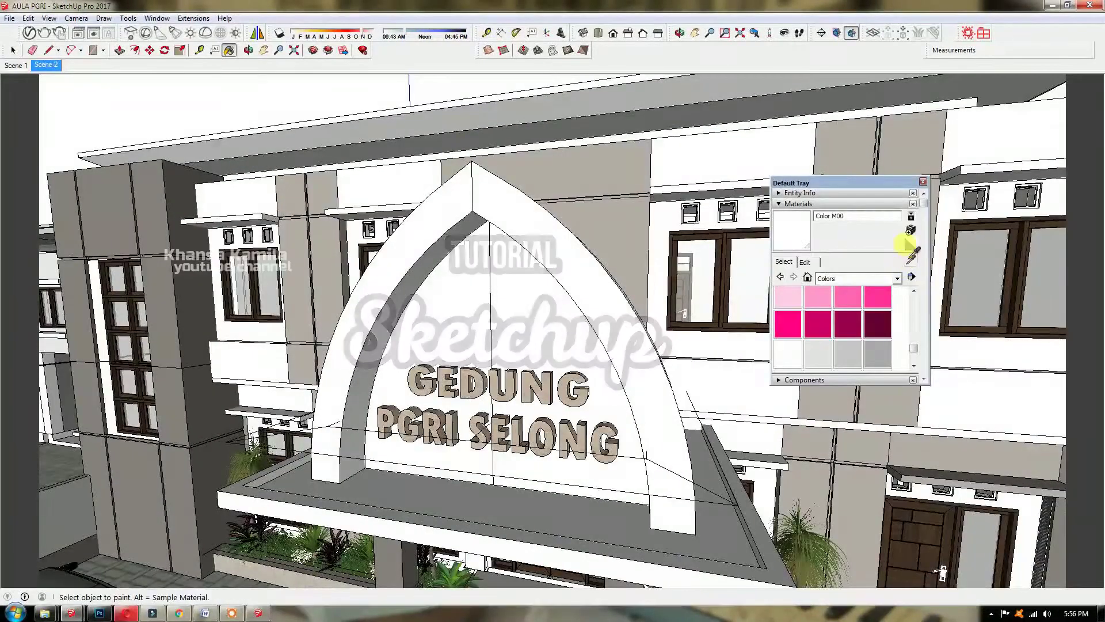
left_click(518, 272, "alt")
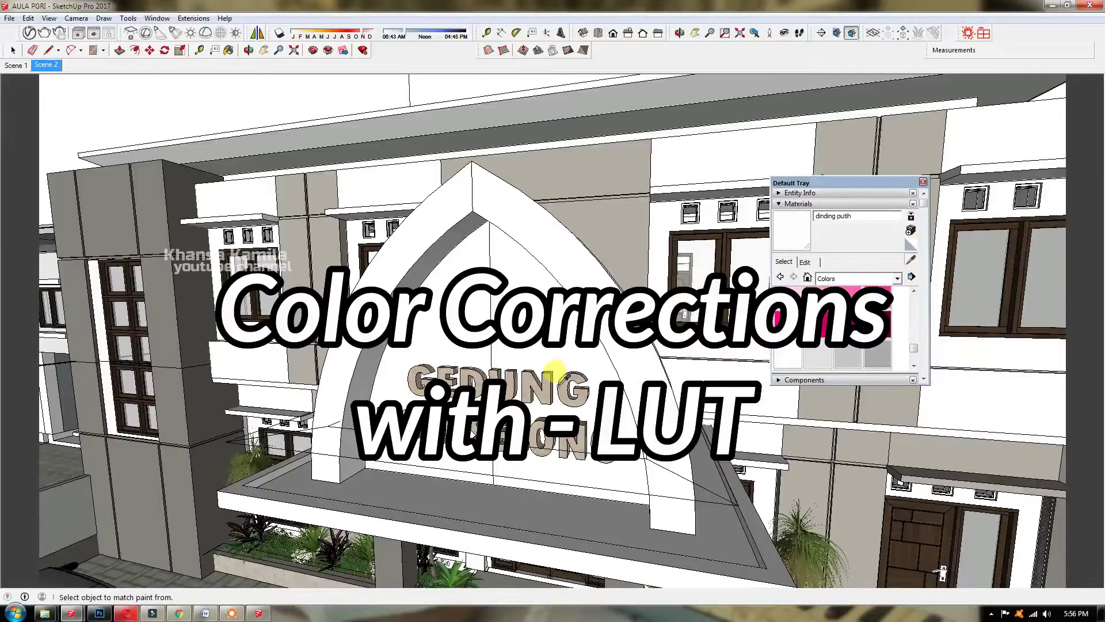
left_click(554, 368, "alt")
left_click(228, 50)
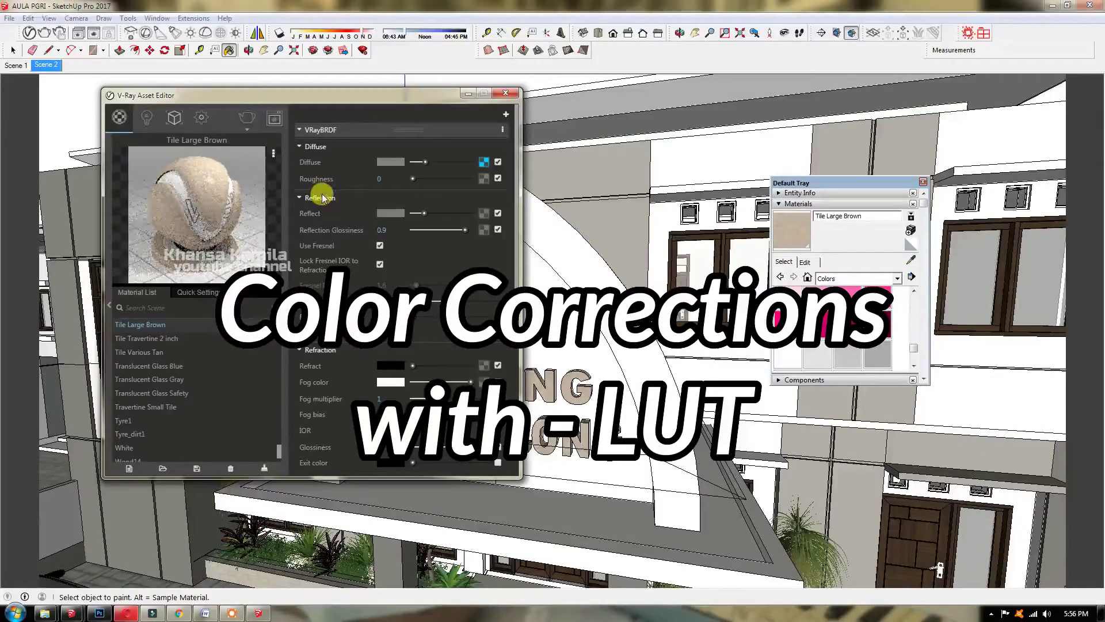
left_click_drag(424, 213, 445, 213)
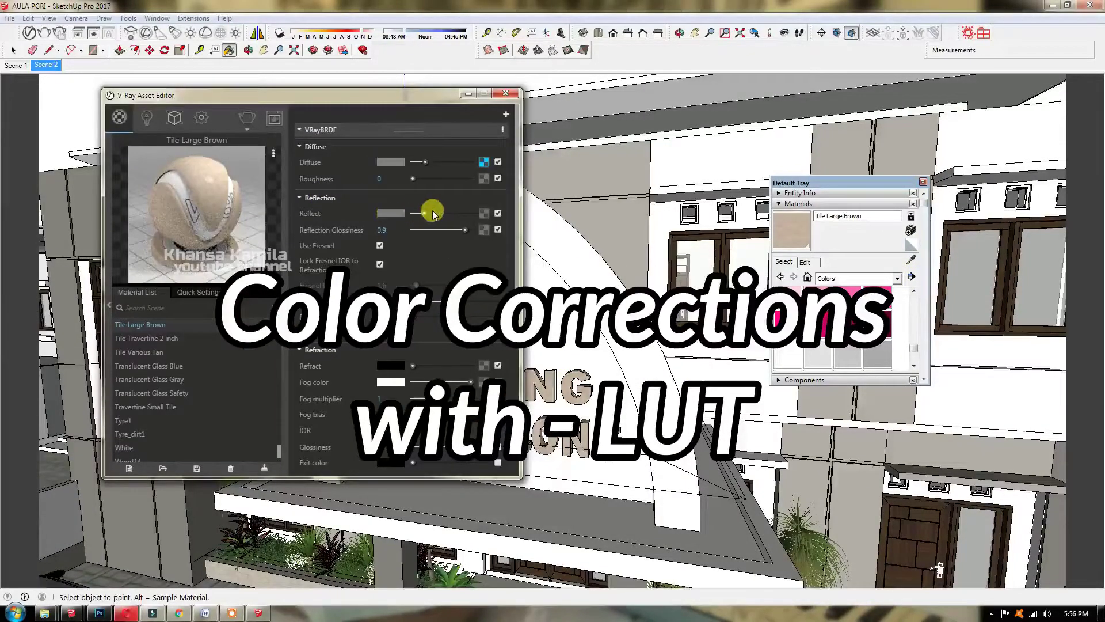
left_click(505, 94)
left_click(923, 181)
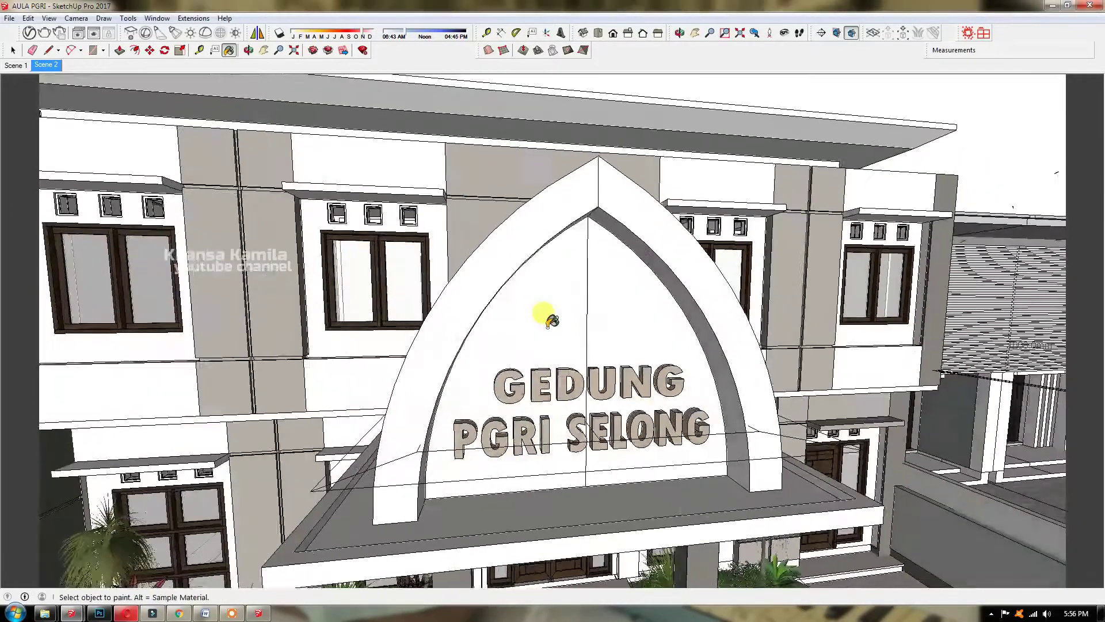
- Sample the Translucent Glass Gray window material and adjust its V-Ray diffuse colour
scroll(551, 320, "down", 5)
middle_click_drag(560, 323, 468, 316)
scroll(461, 311, "up", 5)
key("b")
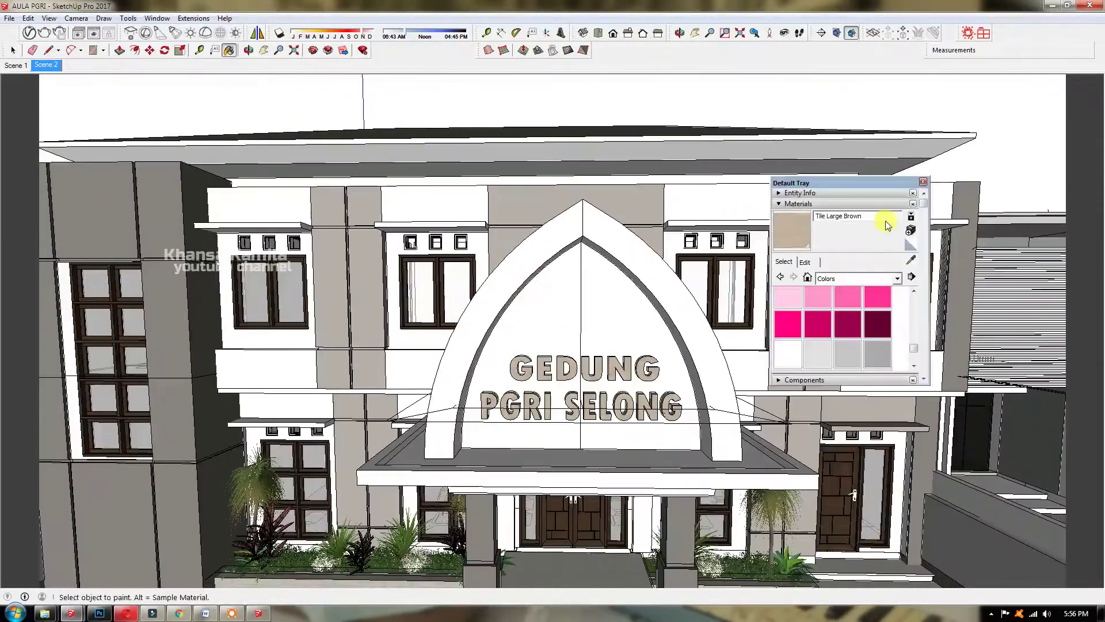
left_click(911, 262)
left_click(428, 279)
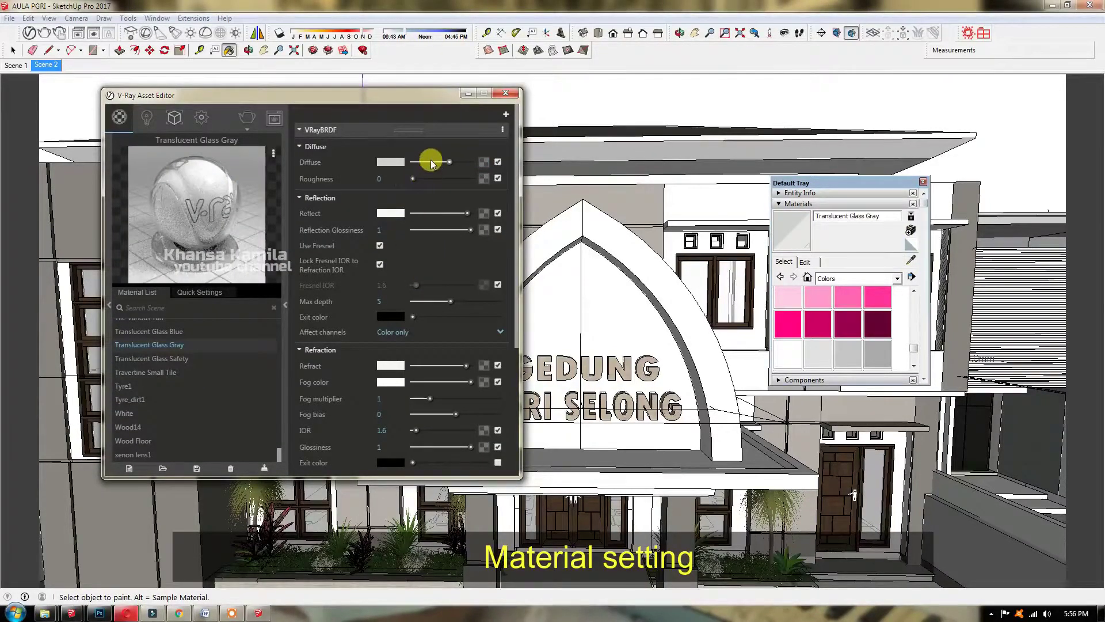
mouse_move(430, 162)
left_mouse_down()
mouse_move(417, 162)
mouse_move(469, 164)
left_mouse_up()
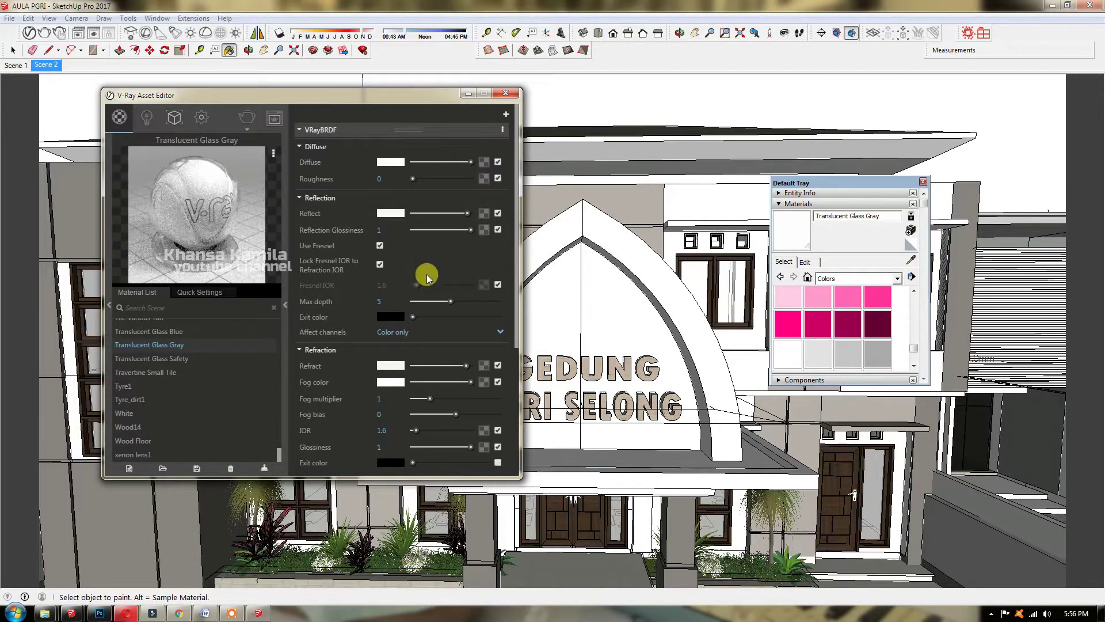
left_click(506, 94)
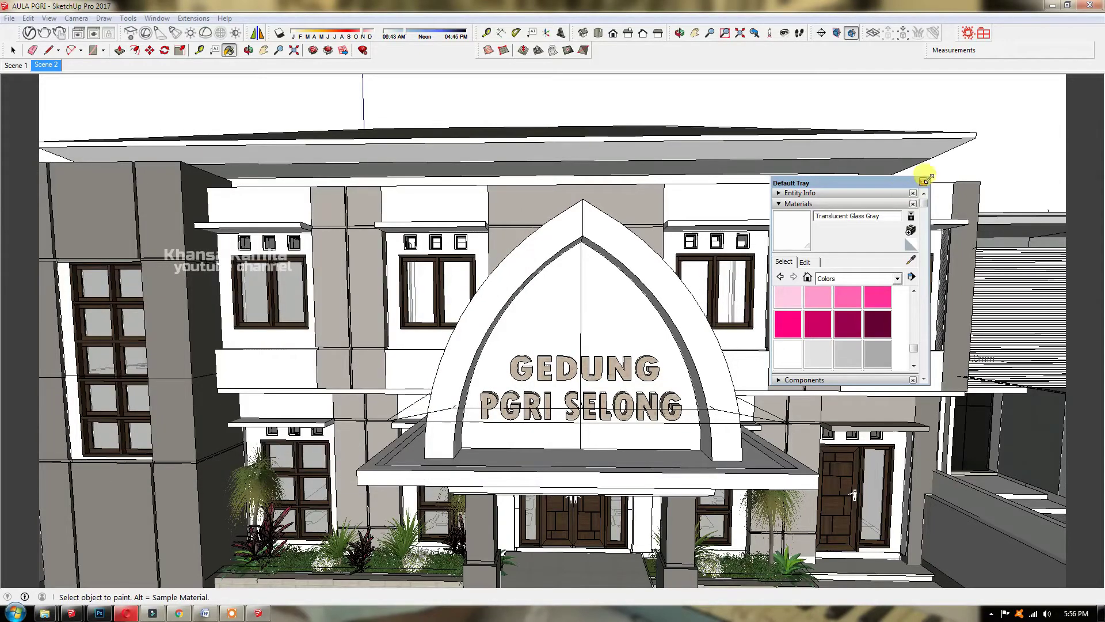
left_click(922, 181)
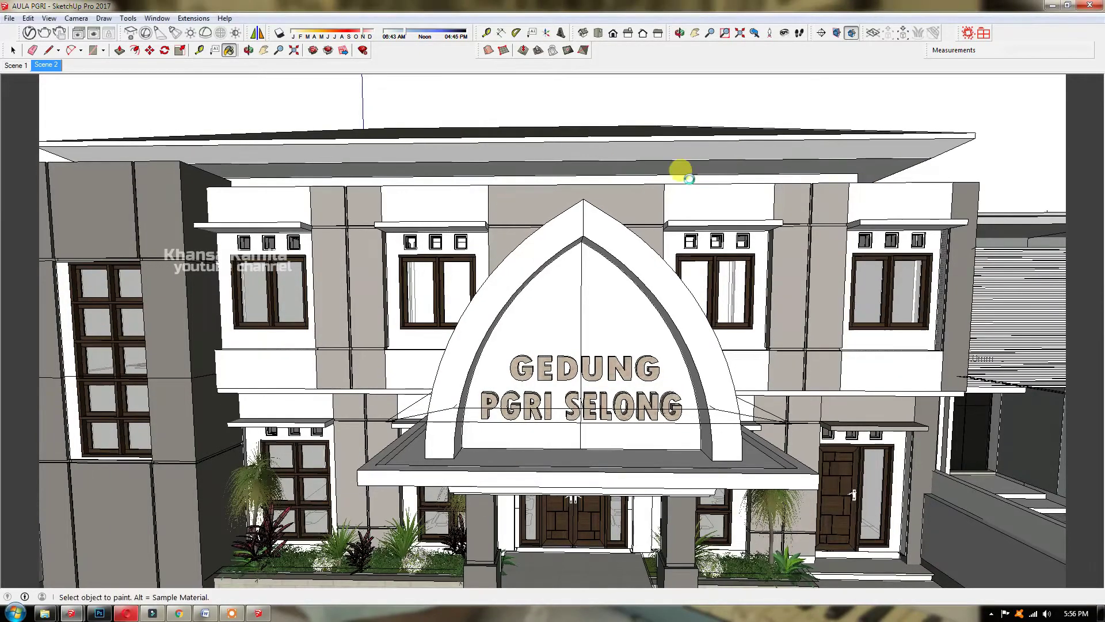
- Sample the dinding putih wall material and review its V-Ray settings
key("b")
left_click(914, 263)
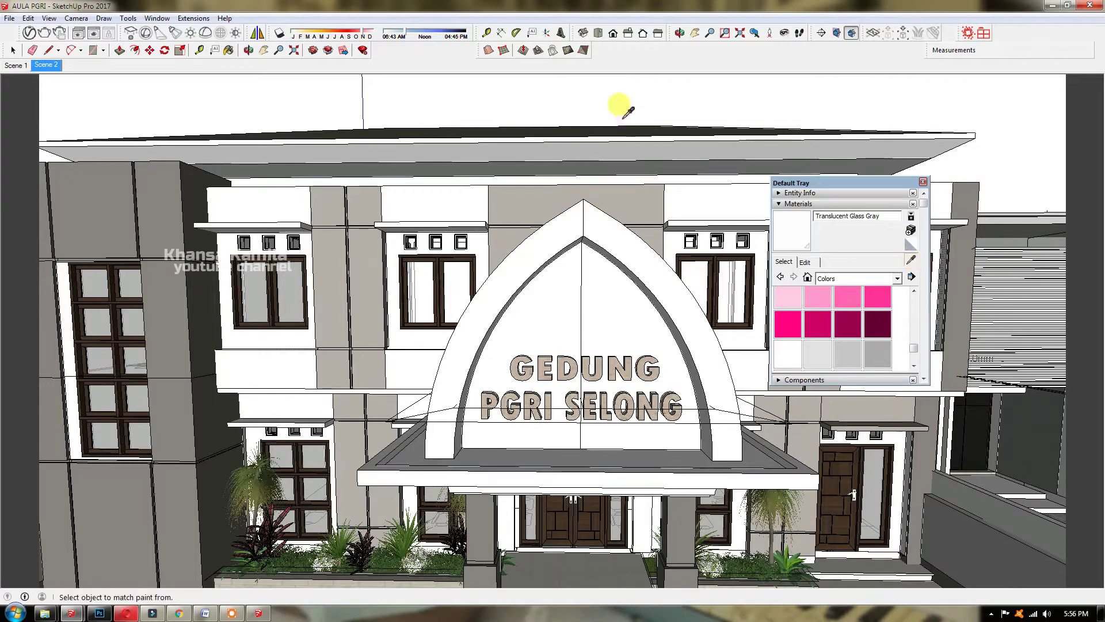
left_click(620, 137)
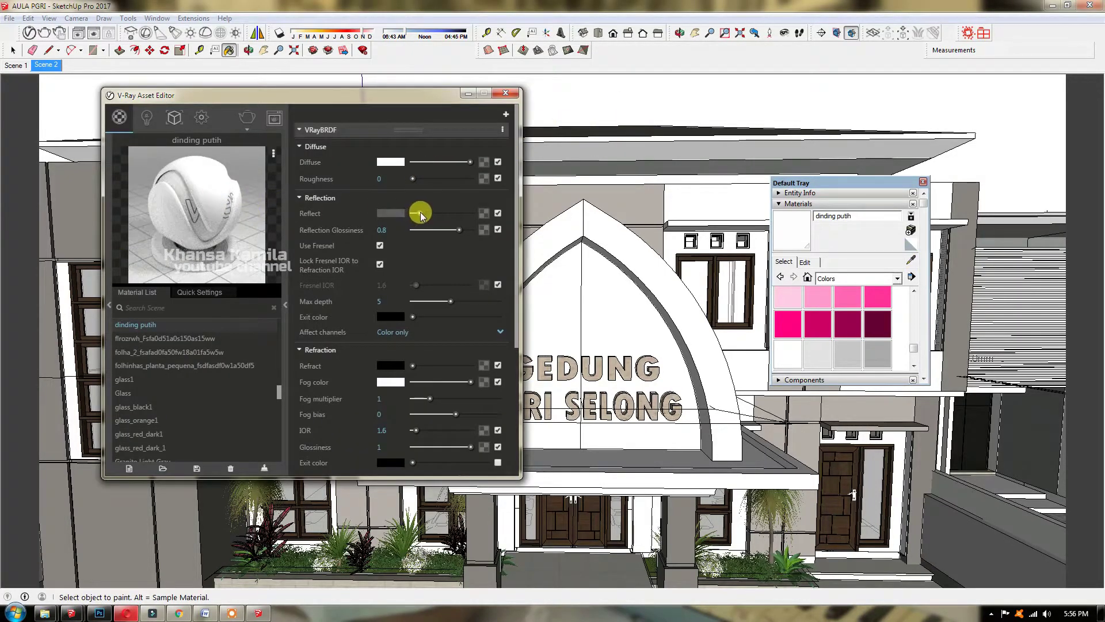
left_click(505, 93)
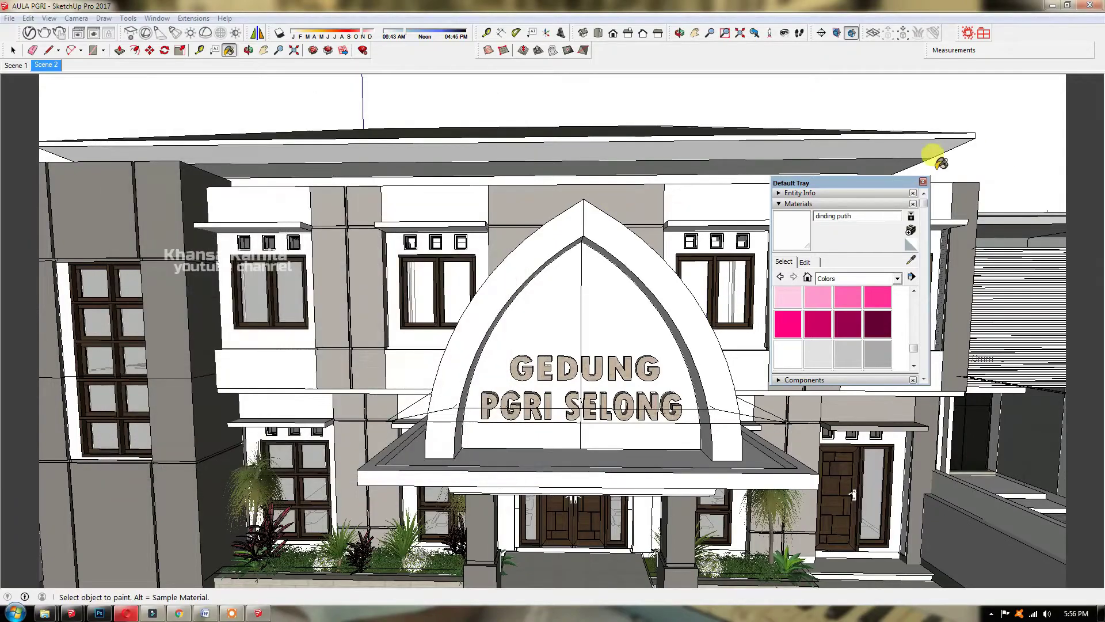
left_click(924, 183)
key("space")
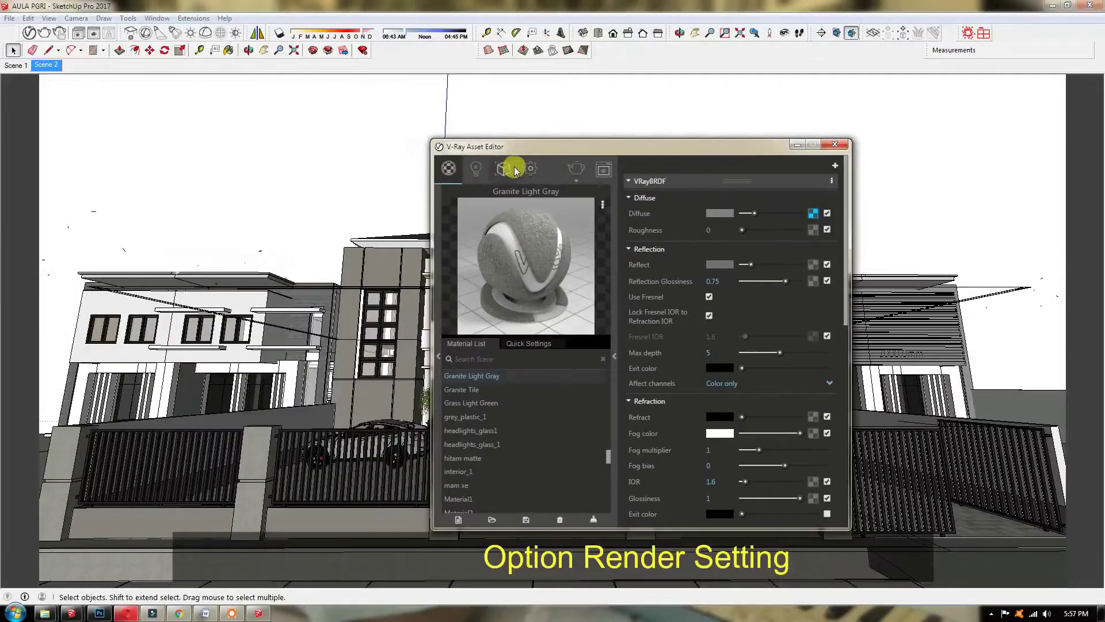
- Open the V-Ray render settings, trying Progressive and advanced camera exposure, then reverting both
left_click(535, 169)
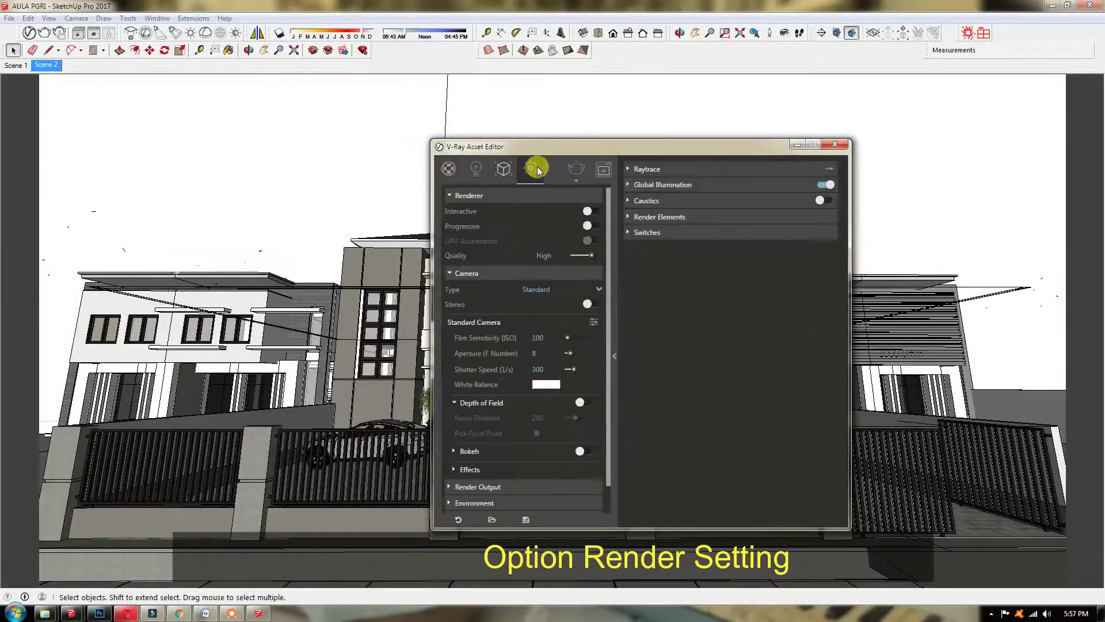
left_click(589, 210)
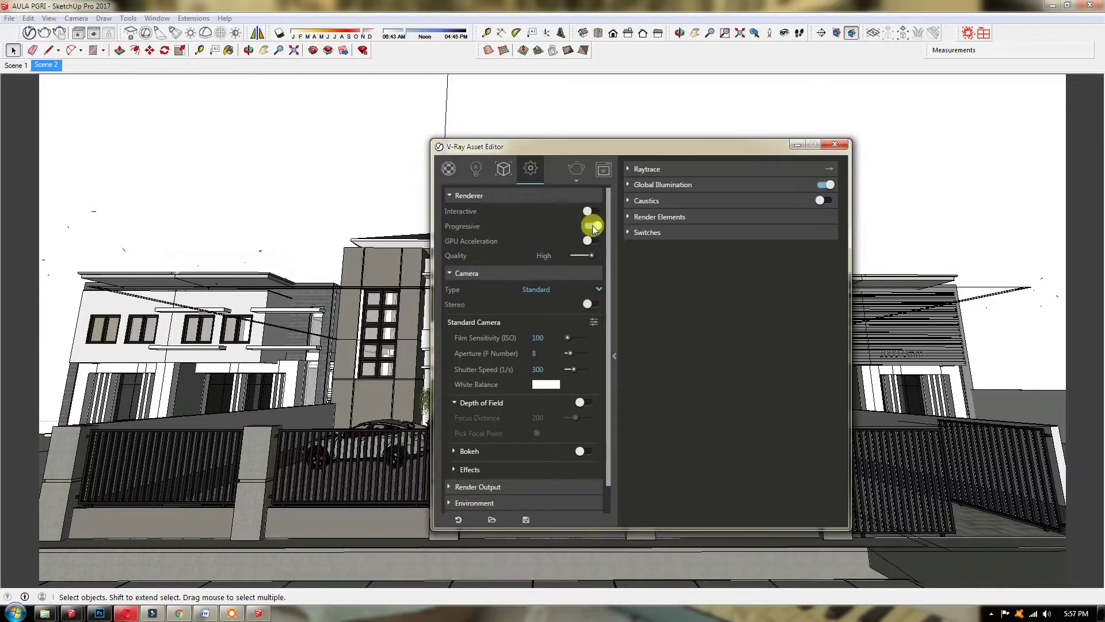
left_click(599, 228)
left_click(595, 322)
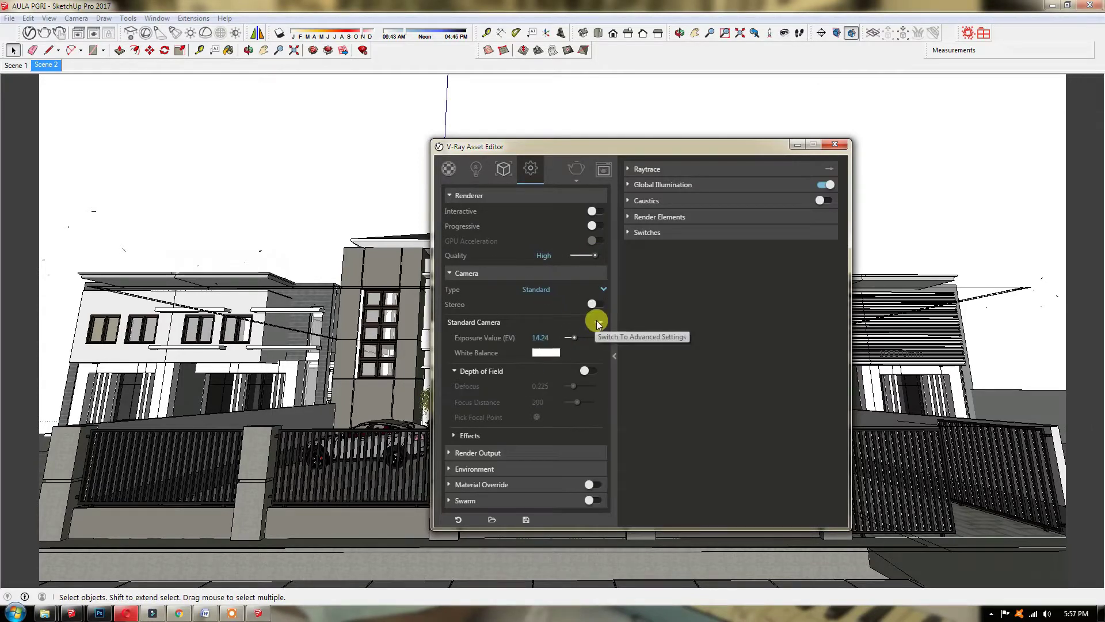
left_click(595, 323)
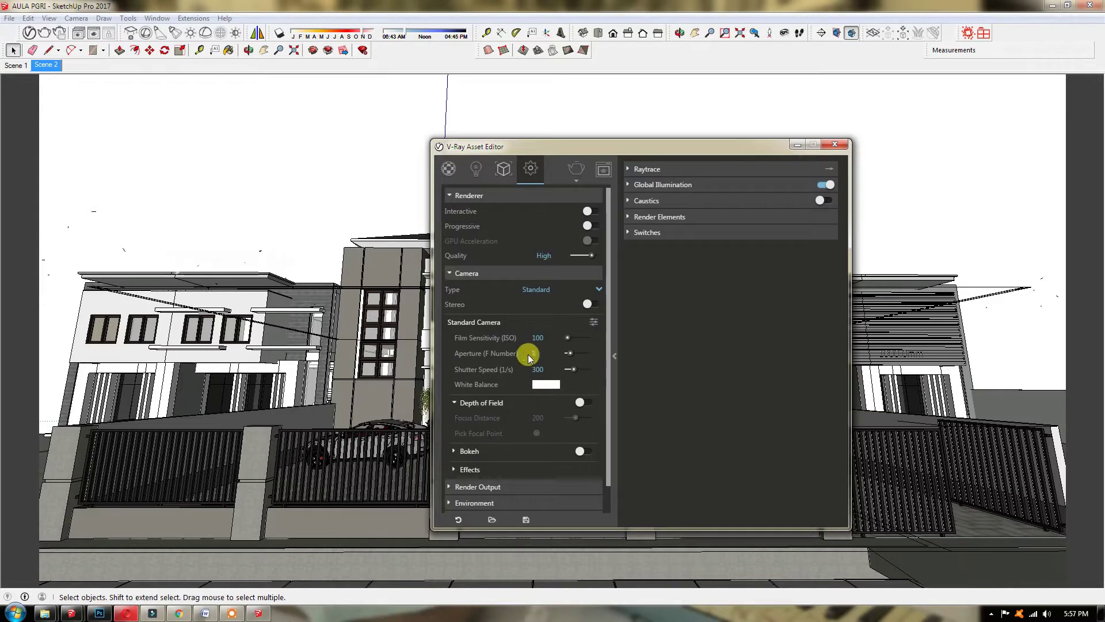
- Inspect the Camera Effects options, including the Vertical Tilt value 0.16
scroll(477, 457, "down", 1)
left_click(455, 440)
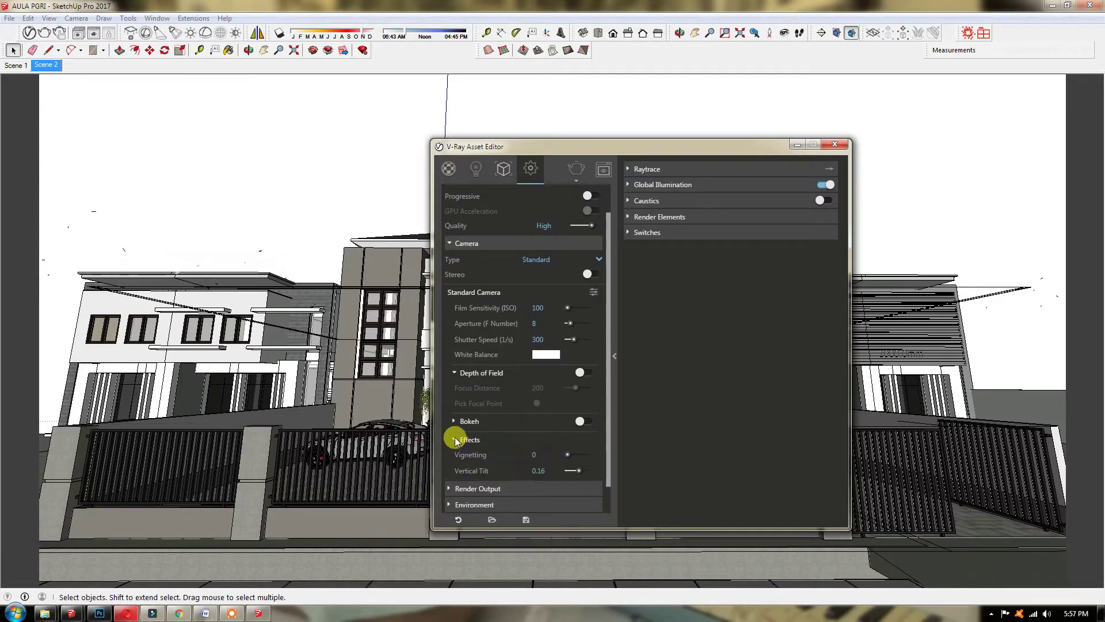
double_click(537, 469)
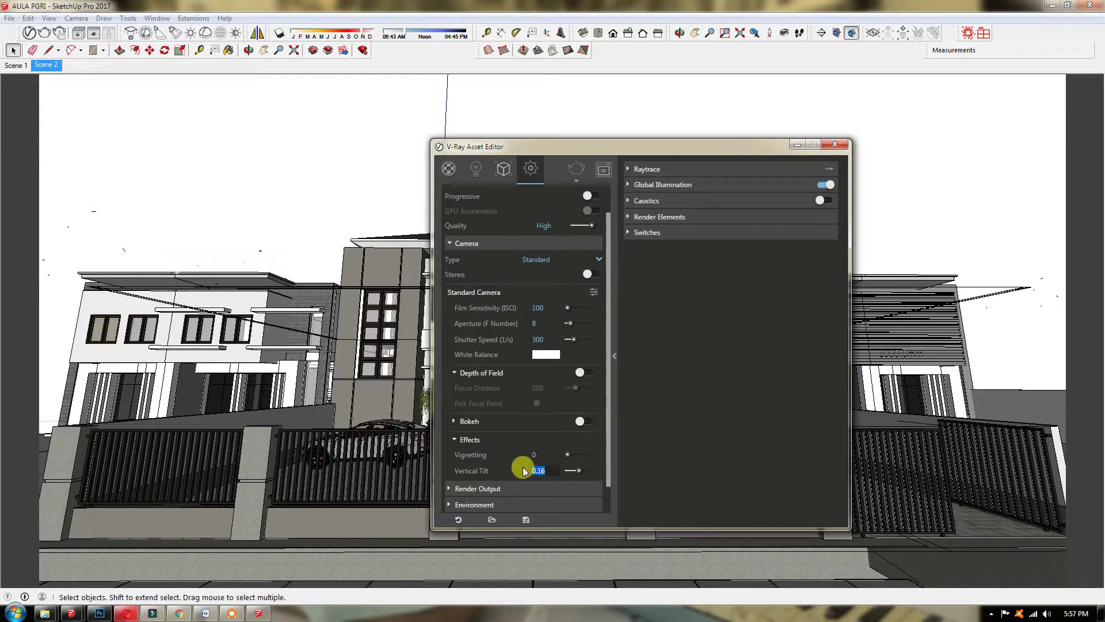
left_click(454, 440)
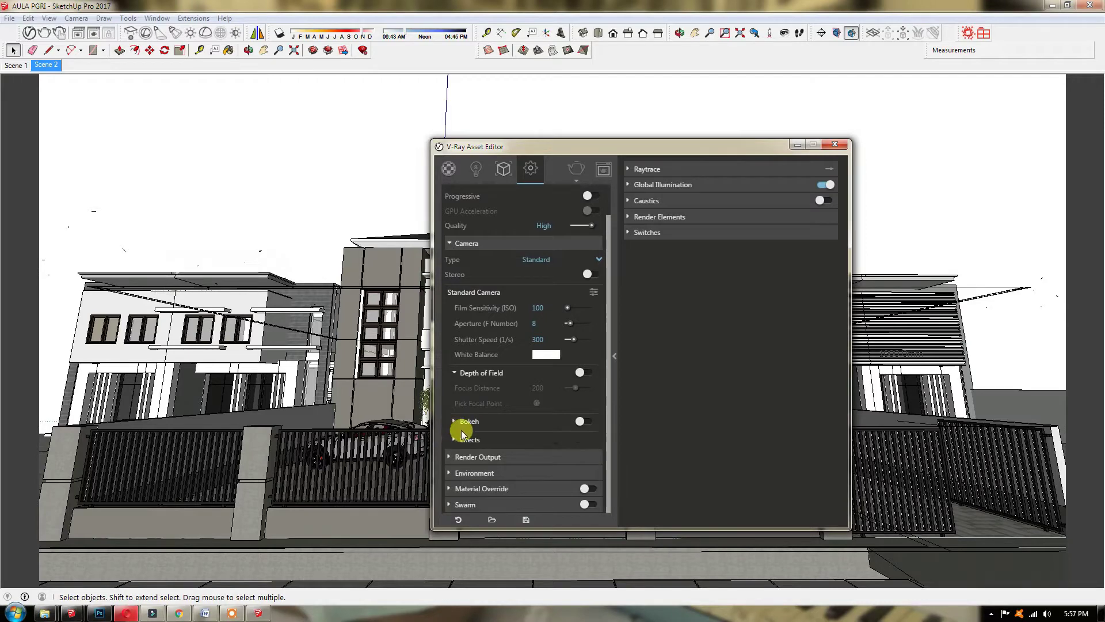
- Review Render Output, then open the Environment sky map (CIE Clear, Size Multiplier 6)
left_click(455, 456)
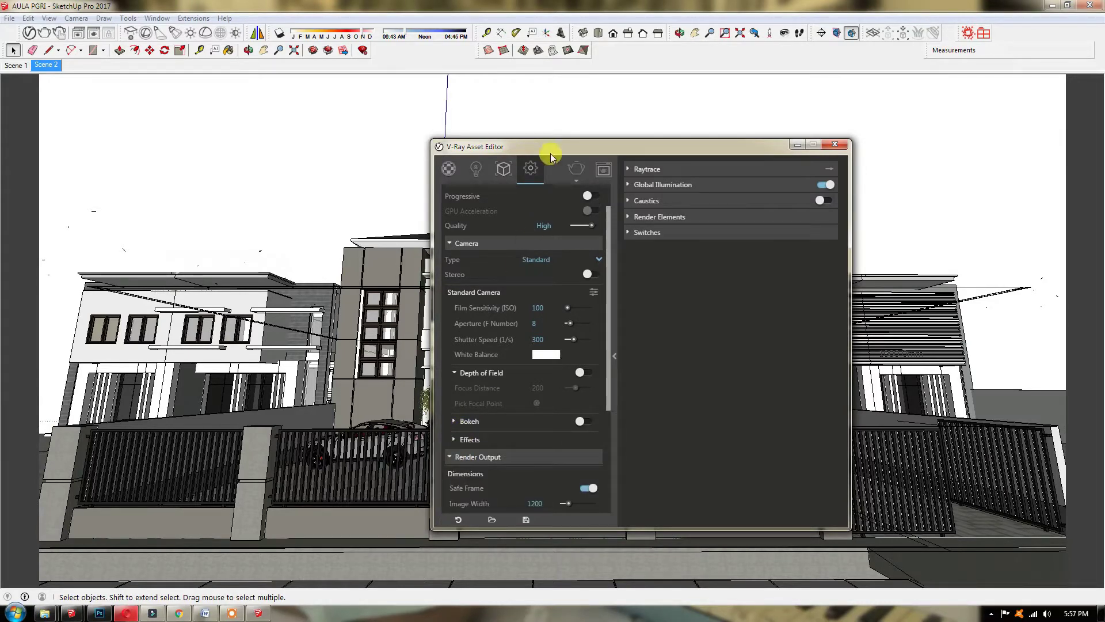
left_click_drag(551, 148, 569, 72)
scroll(625, 301, "down", 3)
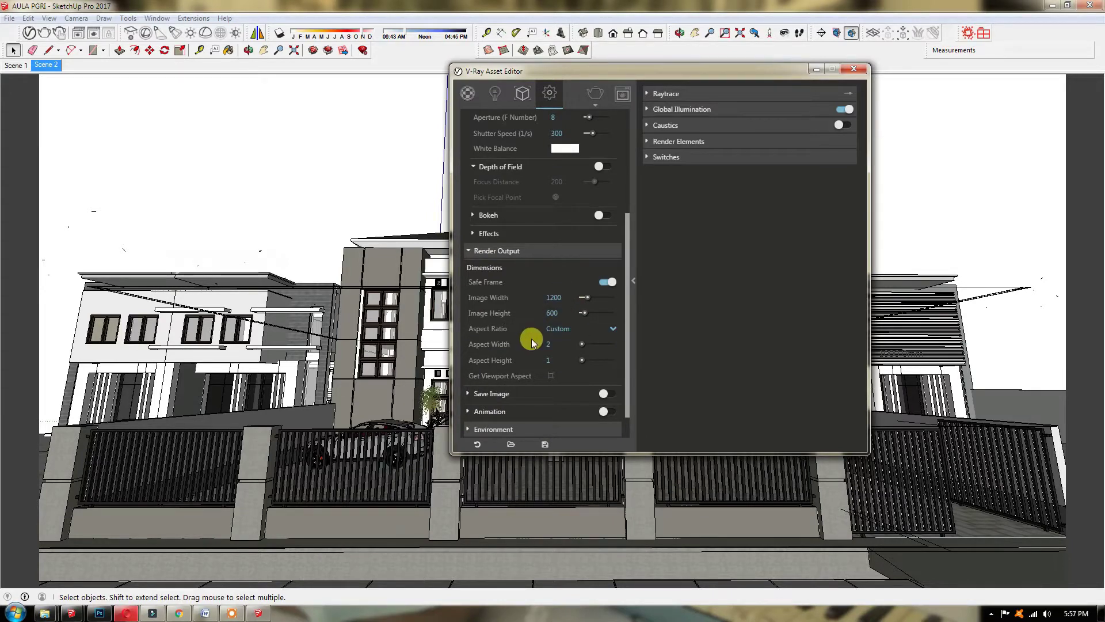
left_click(474, 251)
left_click(470, 393)
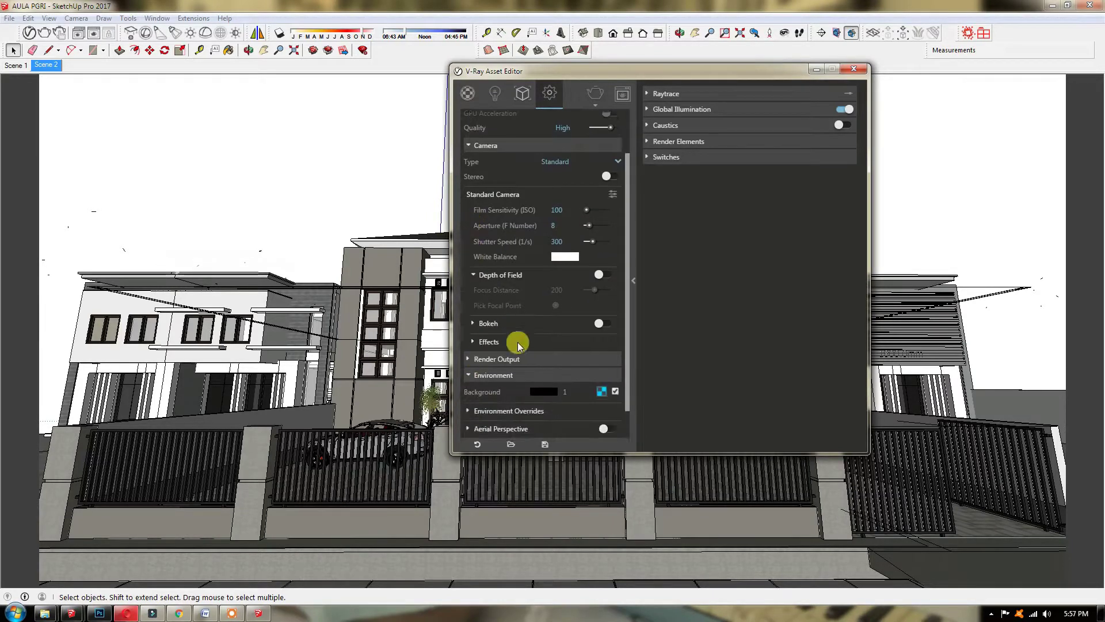
scroll(516, 345, "down", 2)
left_click(601, 358)
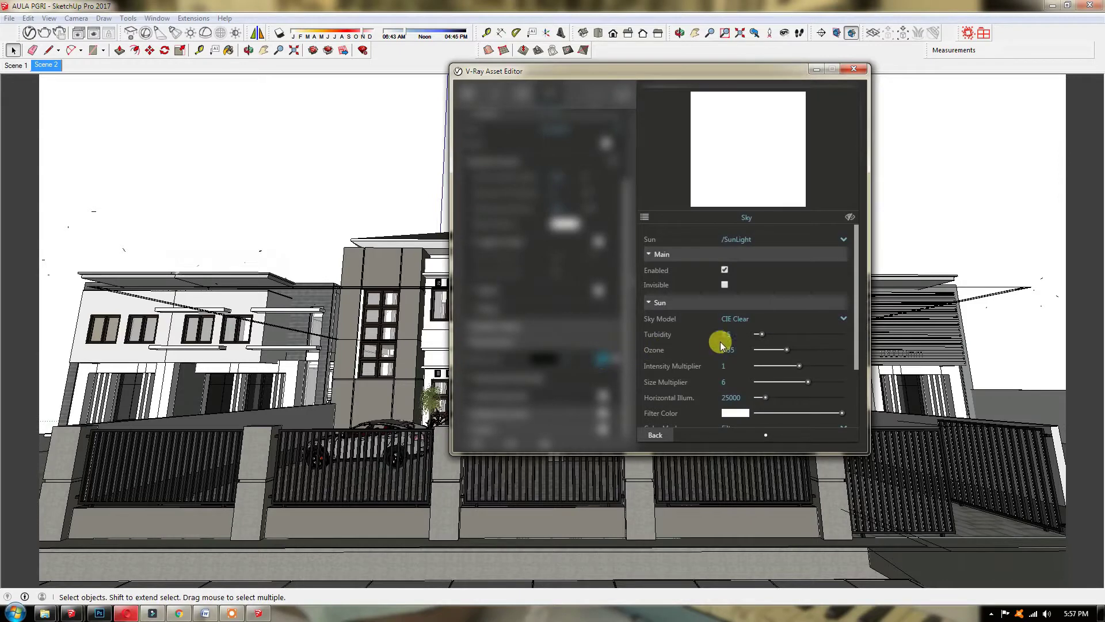
- Set the sky sun's Size Multiplier to 8 and return to the render settings
double_click(722, 382)
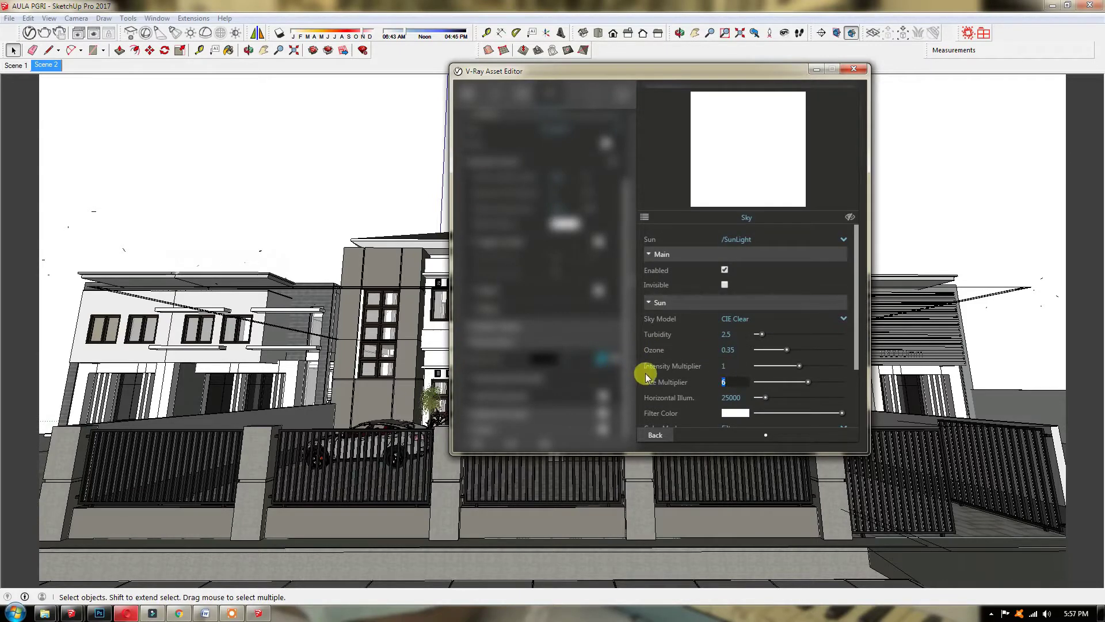
type("8")
left_click(748, 318)
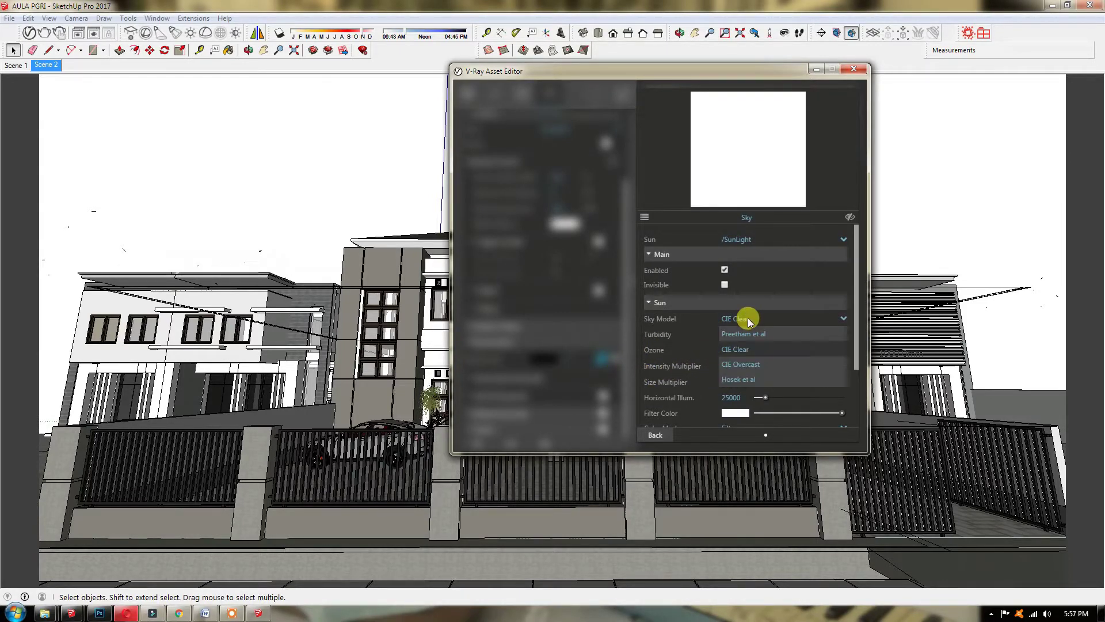
left_click(748, 318)
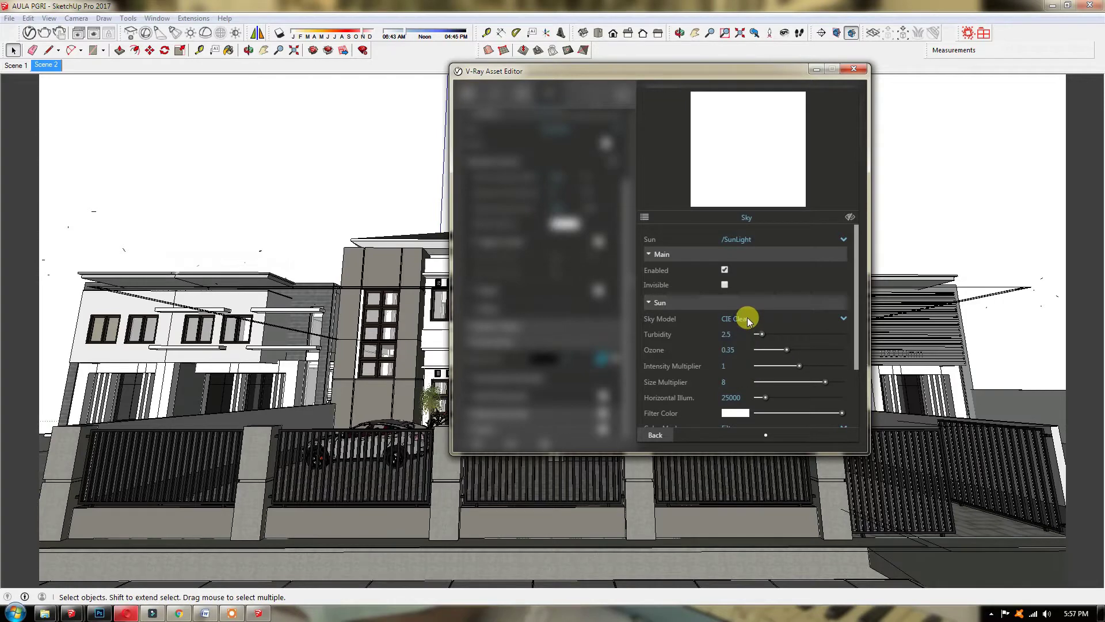
left_click(655, 434)
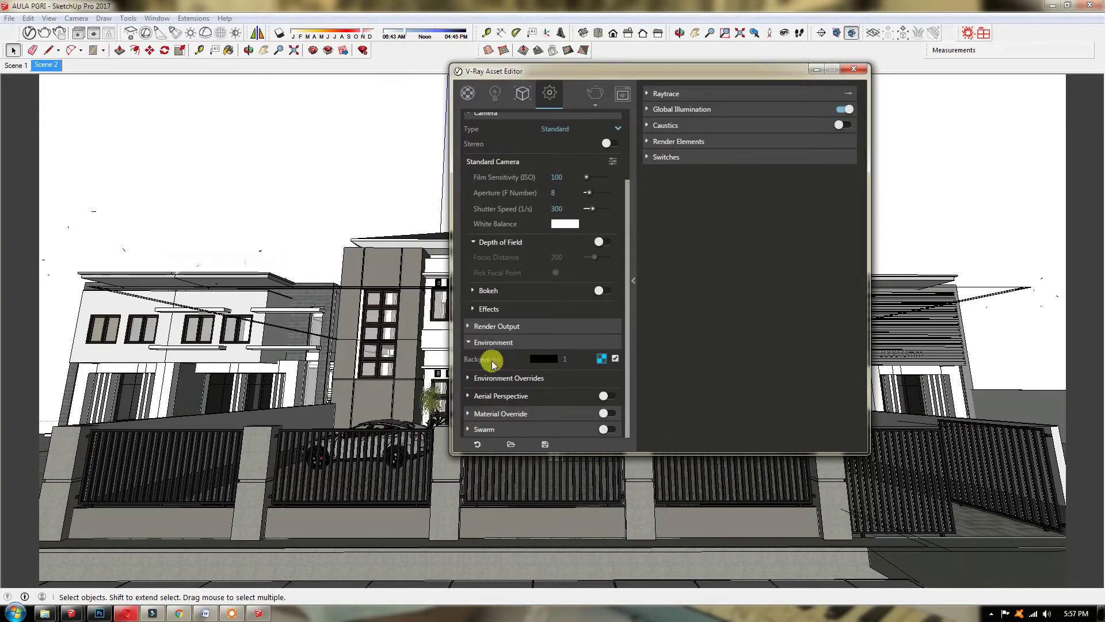
- Review the Raytrace and Global Illumination settings, then close the render settings
left_click(468, 342)
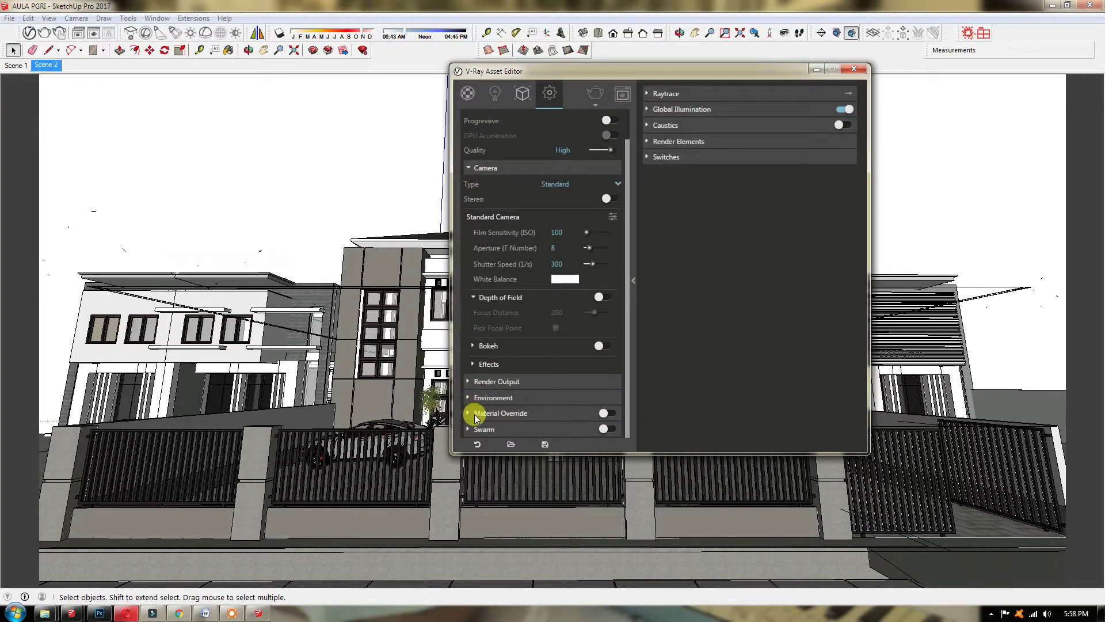
left_click(652, 94)
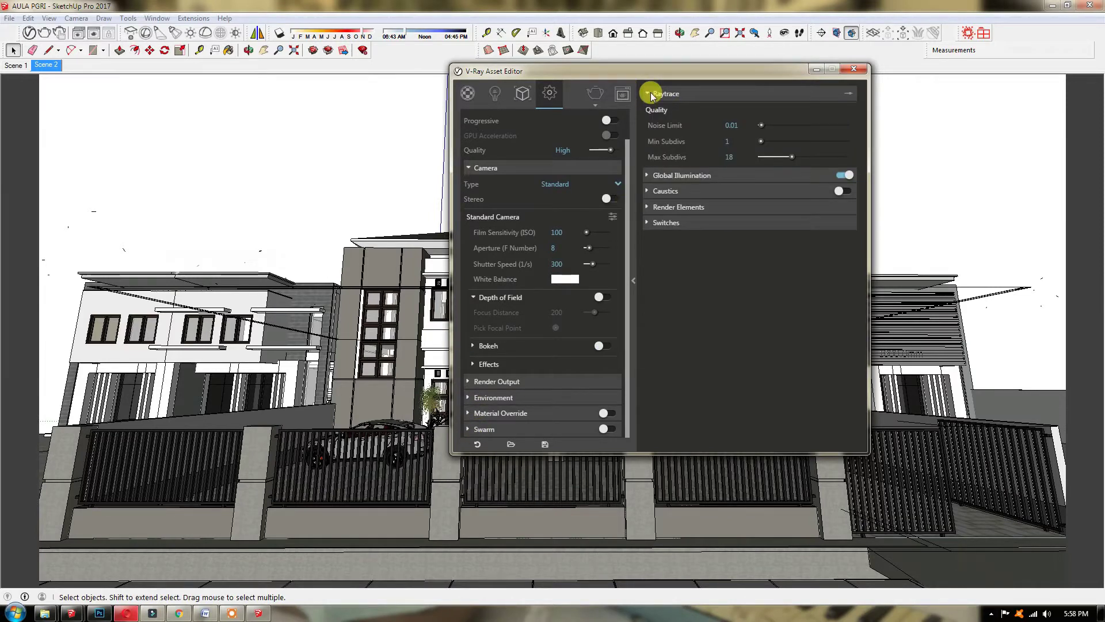
left_click(651, 94)
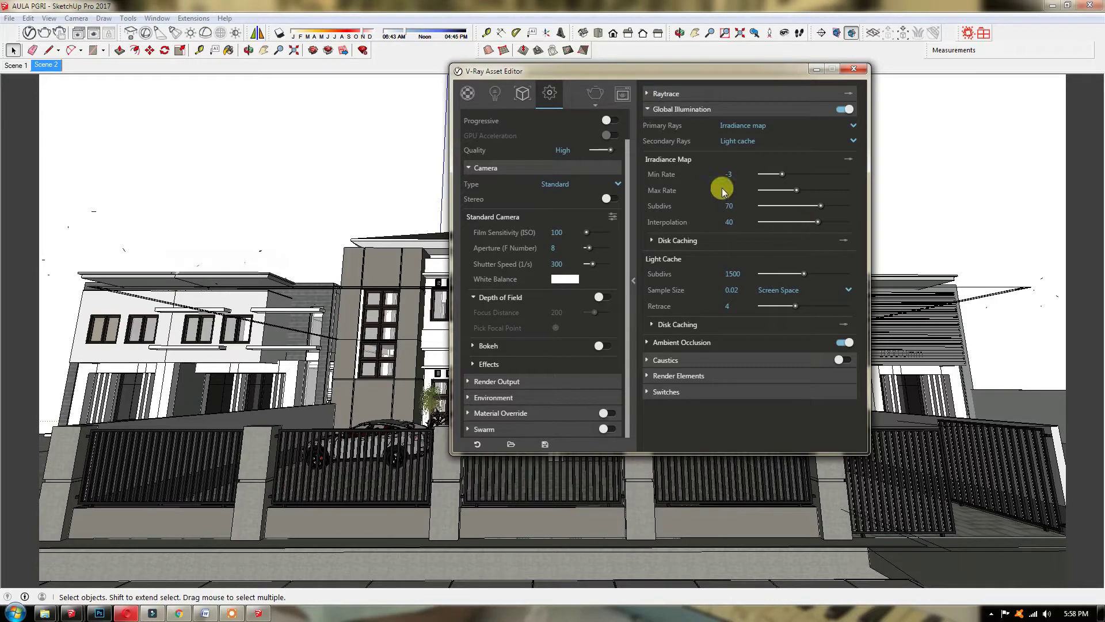
left_click(648, 109)
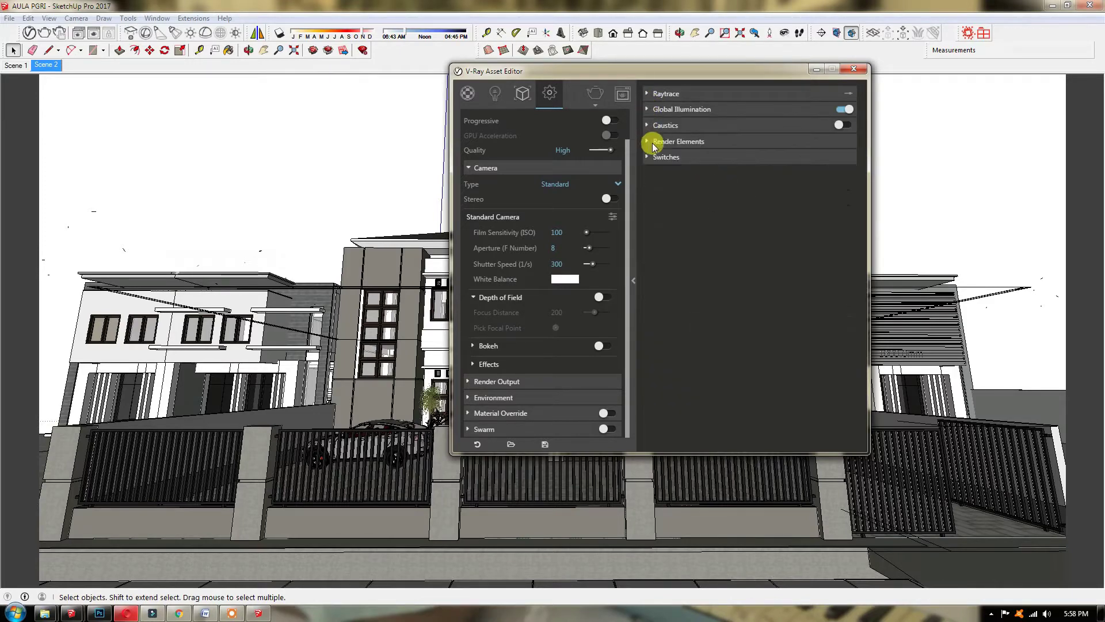
left_click(851, 70)
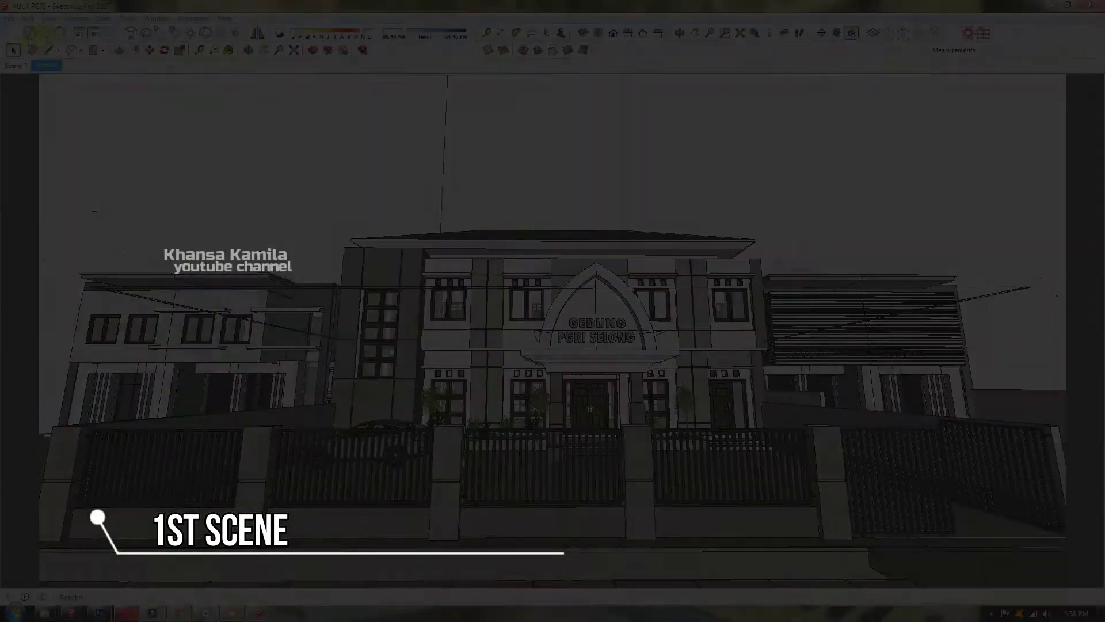
- Render the PGRI Selong building with V-Ray and show the frame buffer's colour corrections
left_click(45, 34)
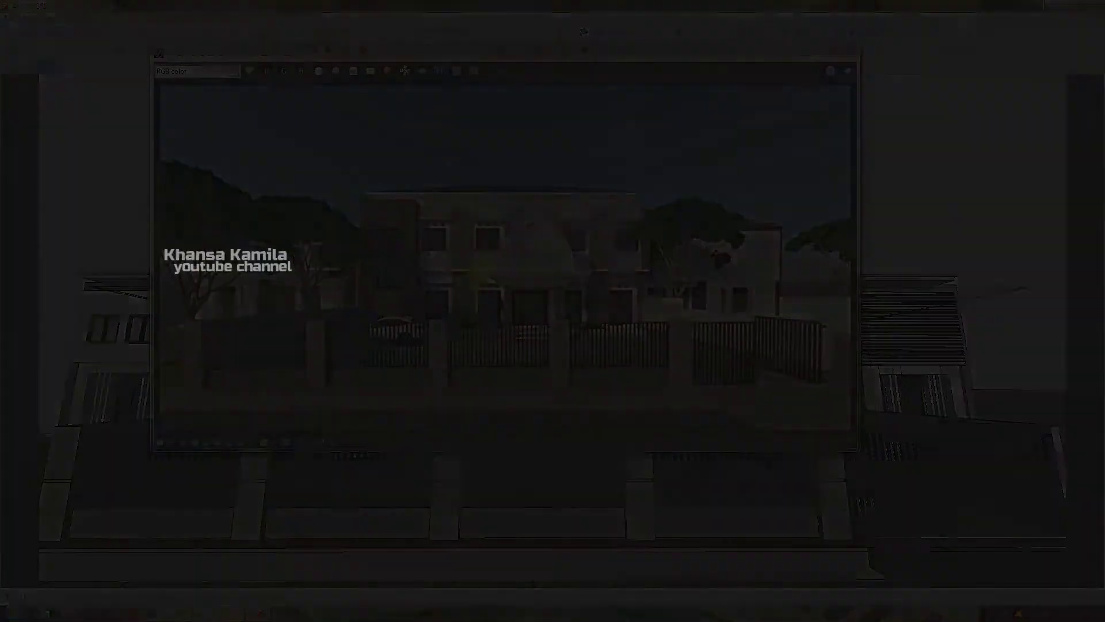
left_click(159, 442)
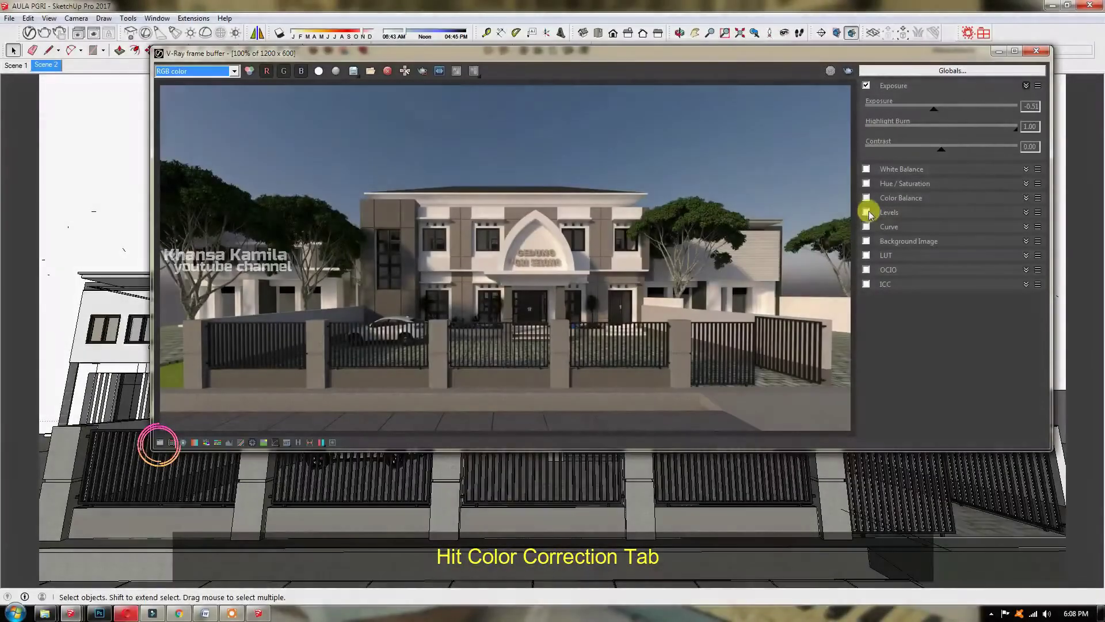
- Enable the LUT correction and load the Cinematic LUT .cube file from Cinematic_LUT
left_click(891, 259)
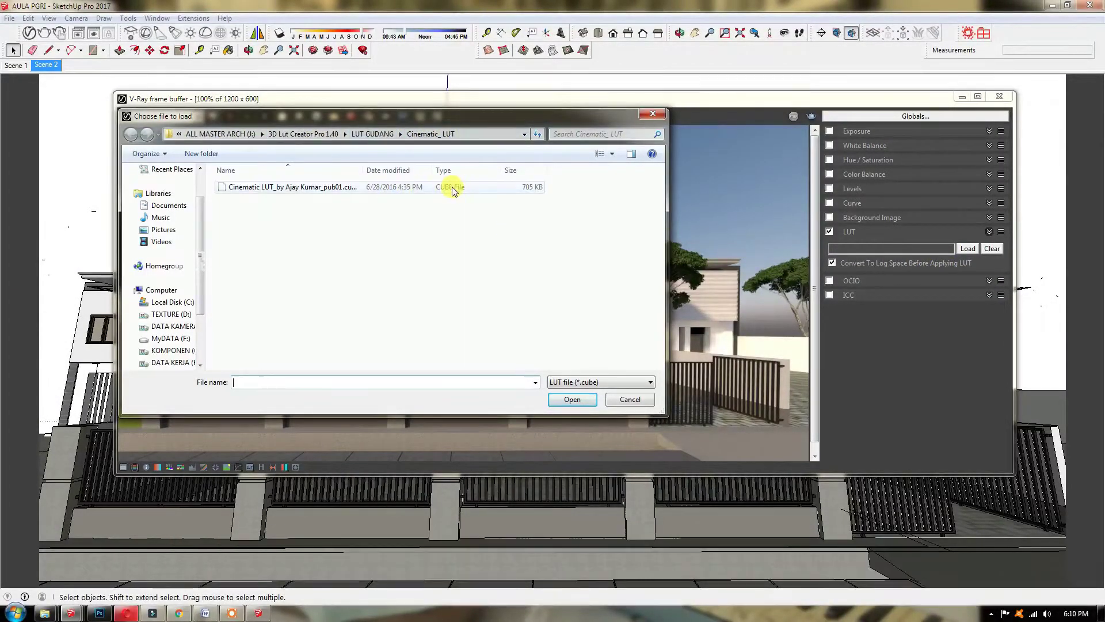
left_click(462, 191)
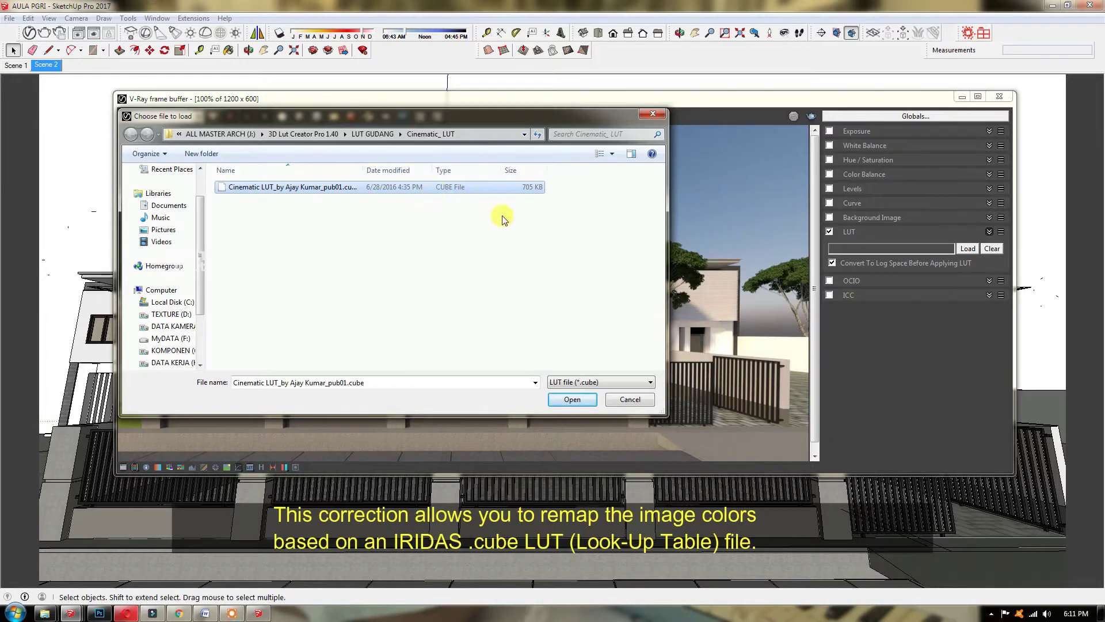
left_click(269, 192)
left_click(462, 189)
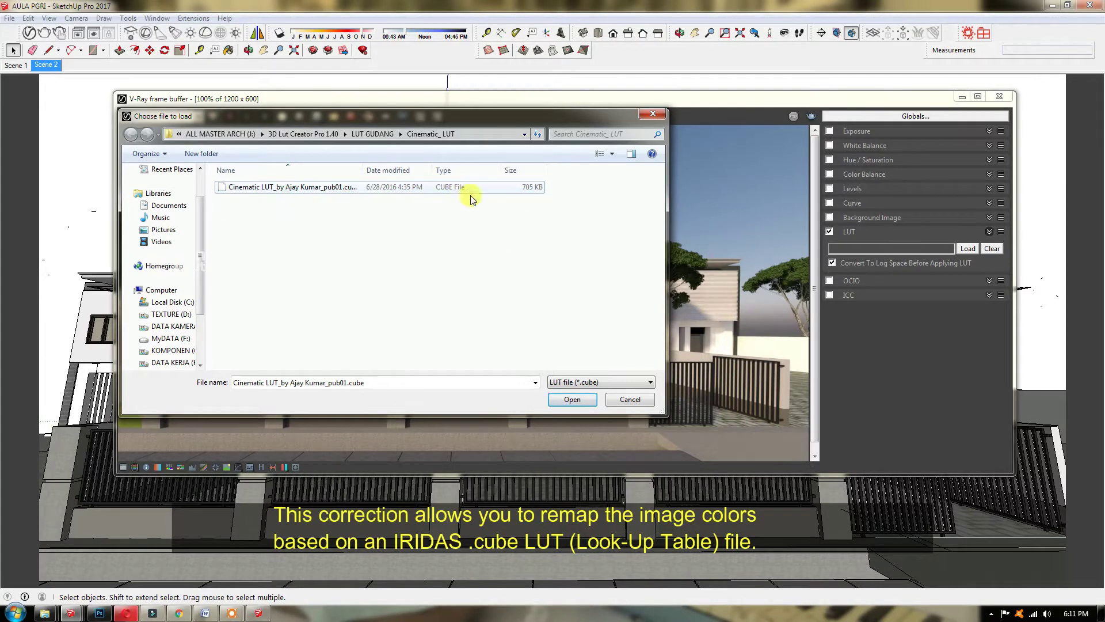
left_click(572, 401)
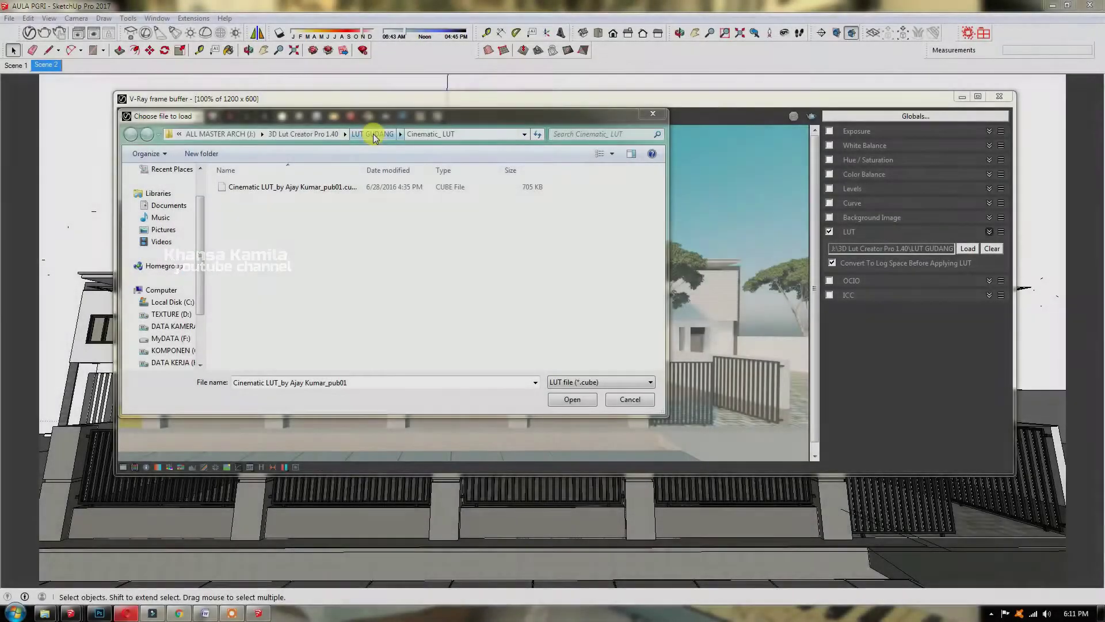
- Browse LUT GUDANG to essential_lut_pack > lut and apply lut_dusk_4.cube
left_click(371, 134)
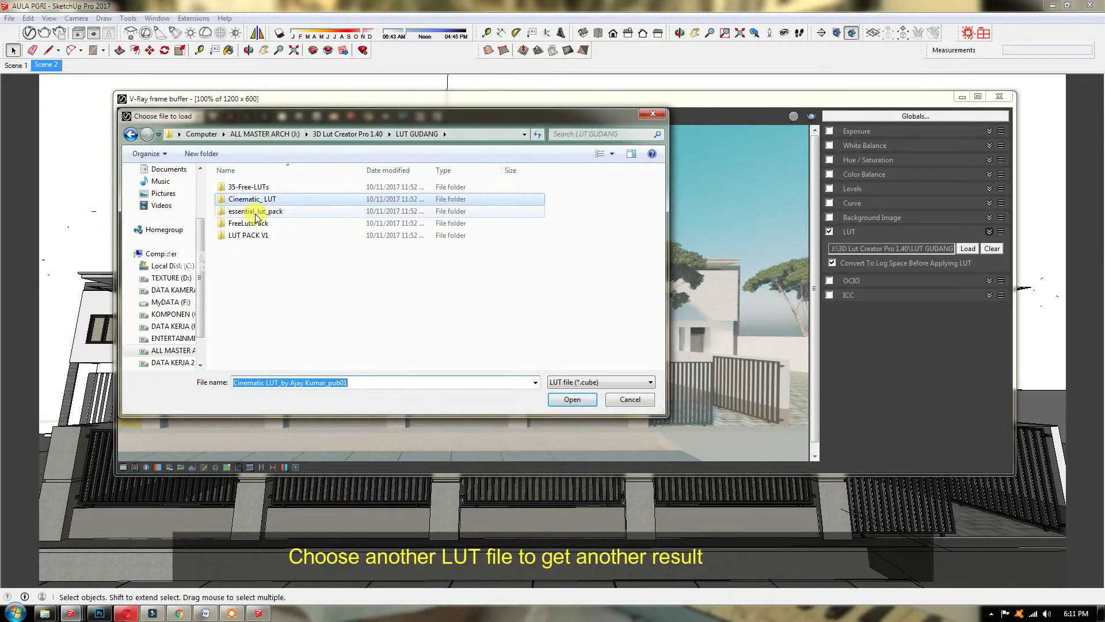
double_click(256, 235)
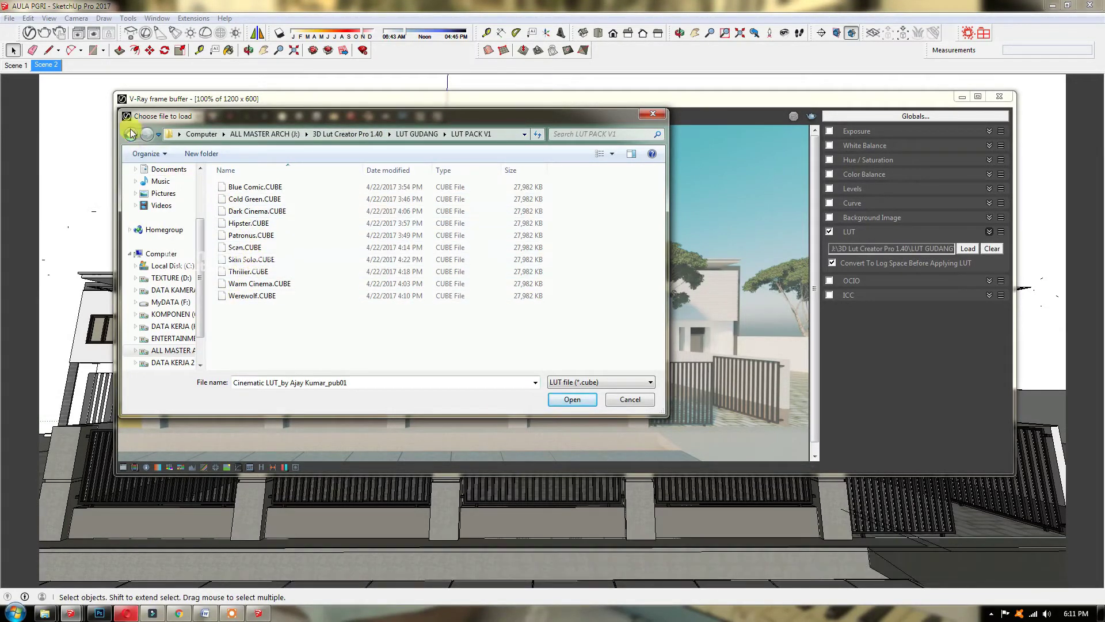
left_click(131, 135)
double_click(254, 228)
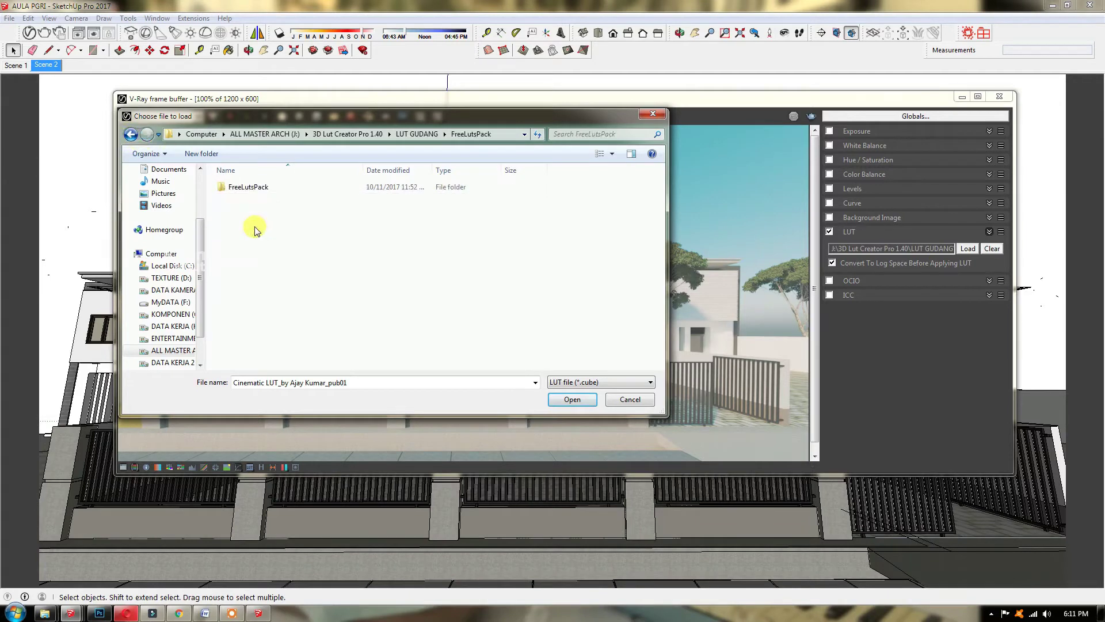
double_click(246, 185)
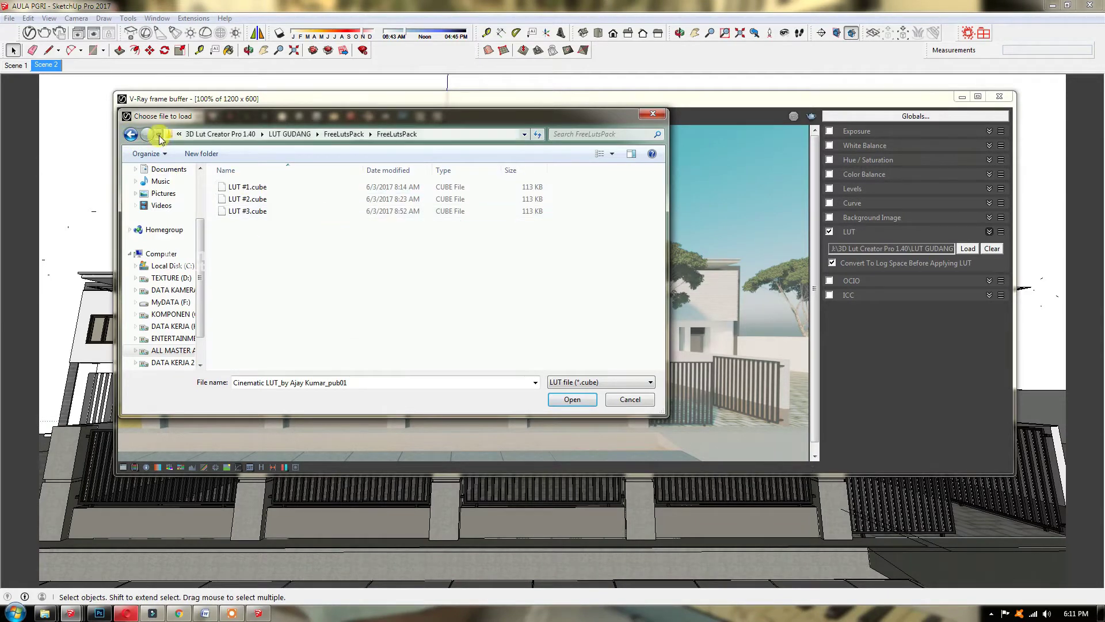
left_click(131, 136)
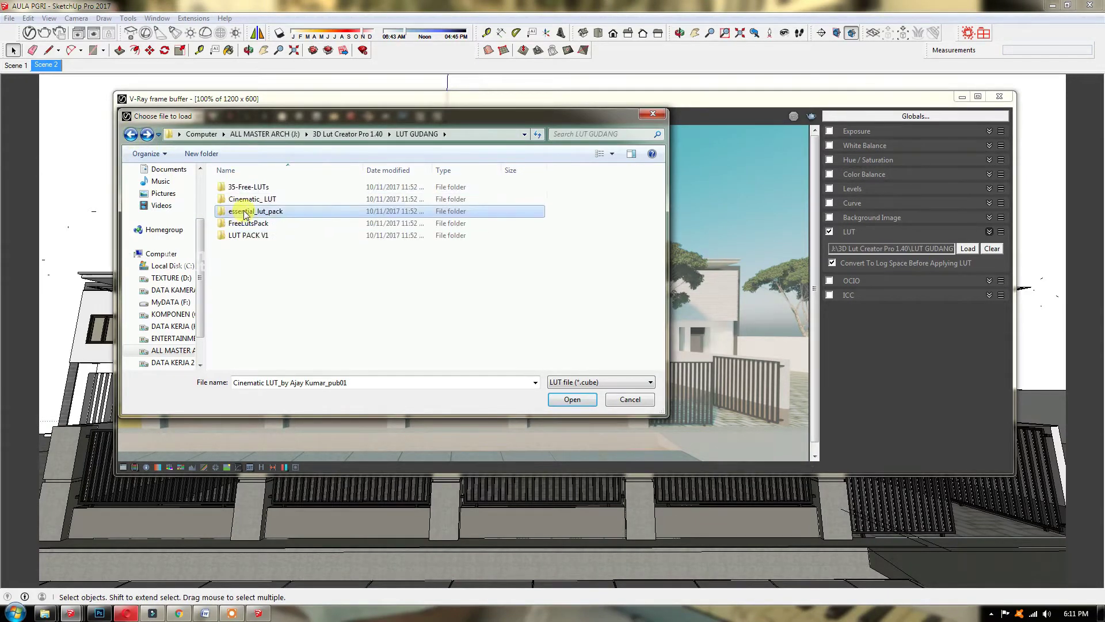
double_click(247, 211)
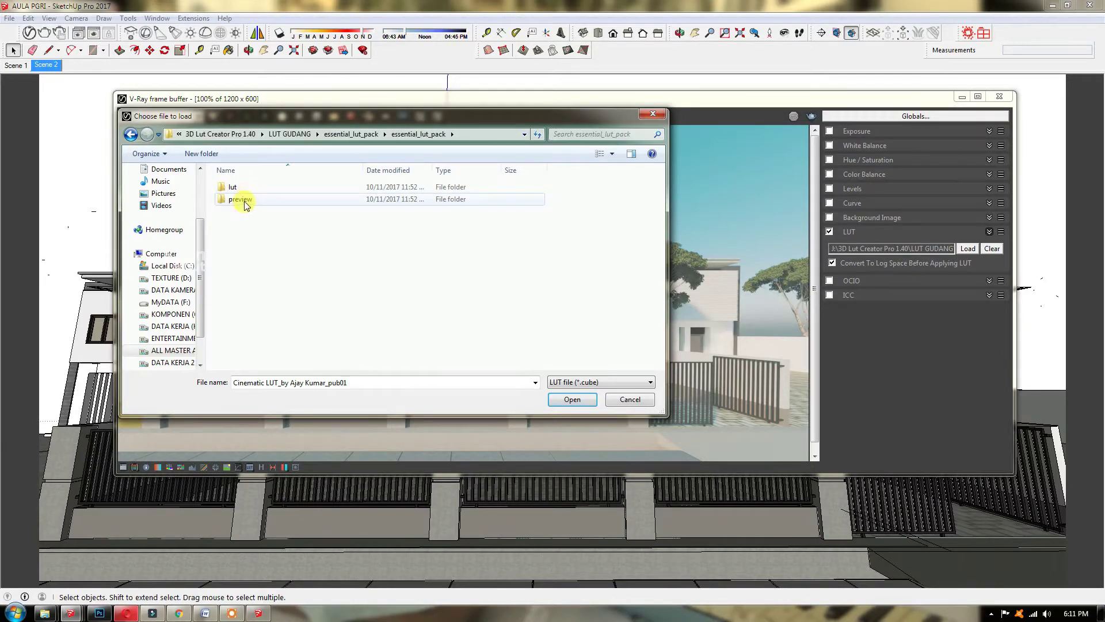
double_click(236, 187)
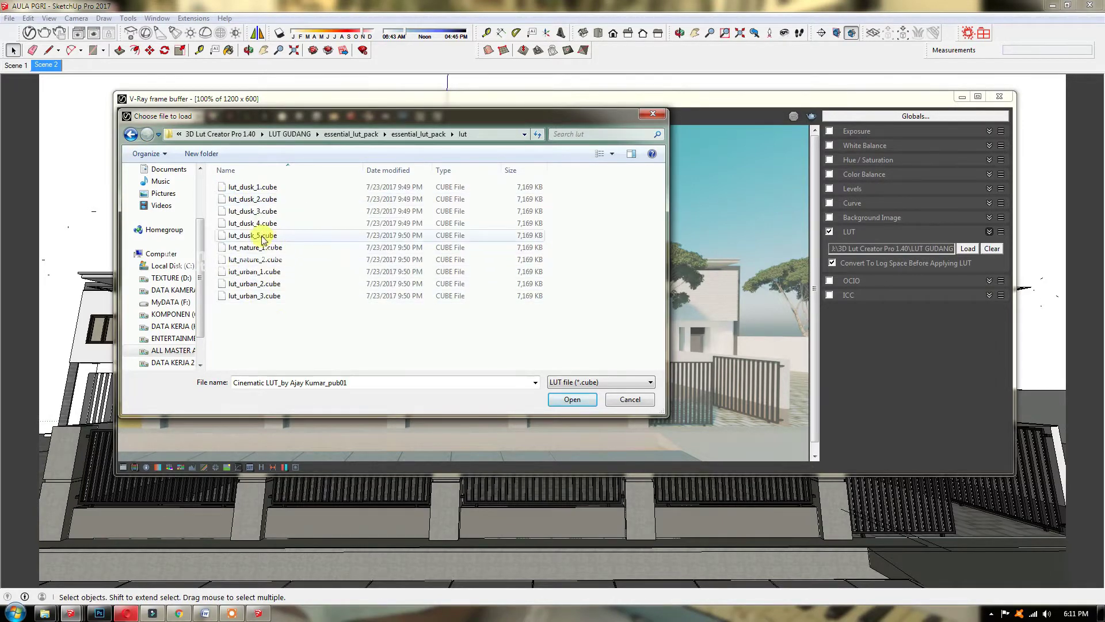
double_click(250, 222)
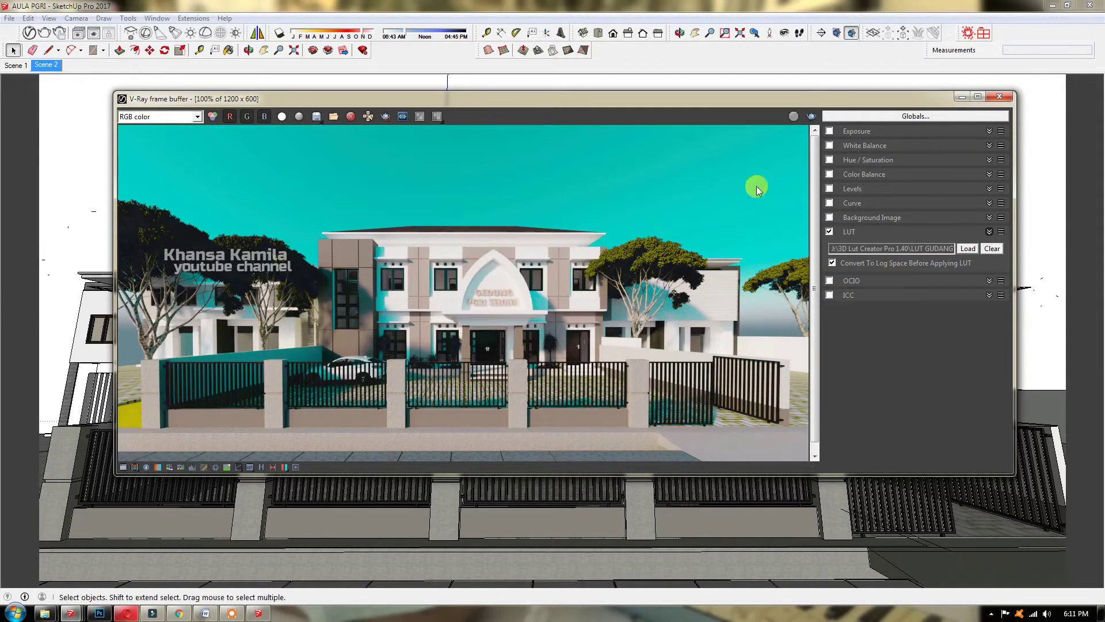
- Load McKinnon 75.CUBE from 35-Free-LUTs > 35 Free LUTs as the render's LUT
left_click_drag(667, 103, 641, 144)
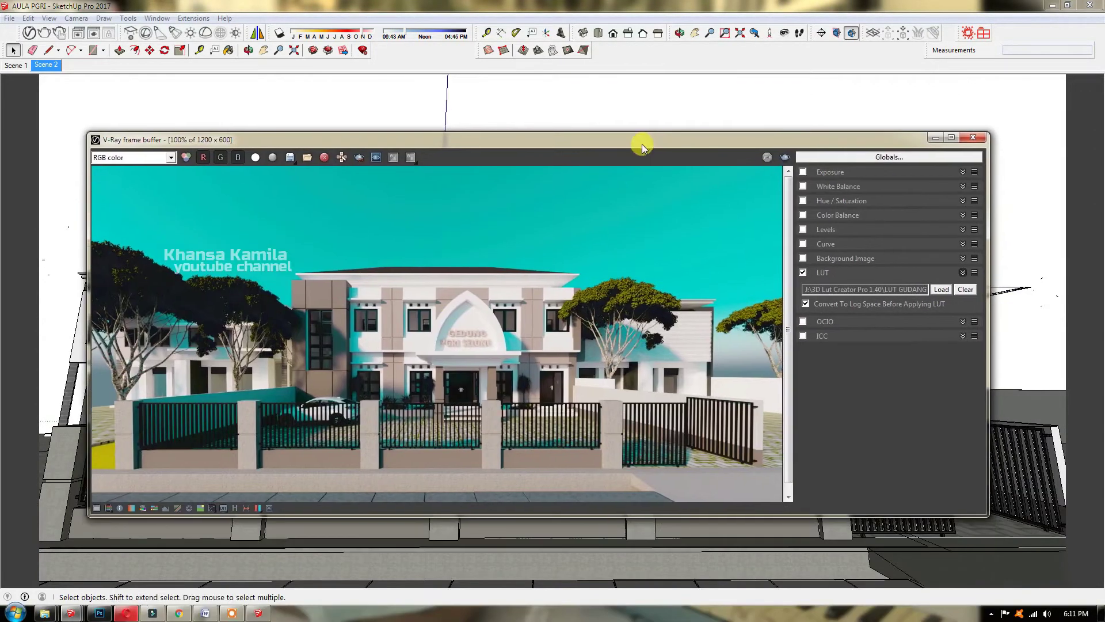
left_click(947, 289)
left_click(299, 174)
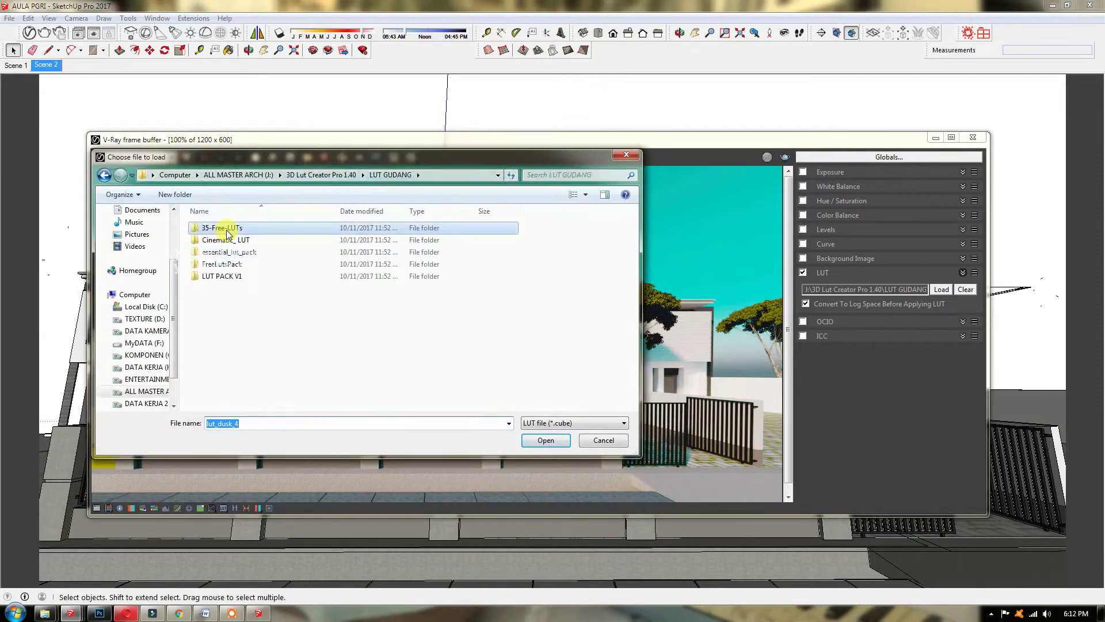
double_click(227, 233)
double_click(226, 229)
scroll(279, 323, "down", 3)
scroll(266, 323, "down", 2)
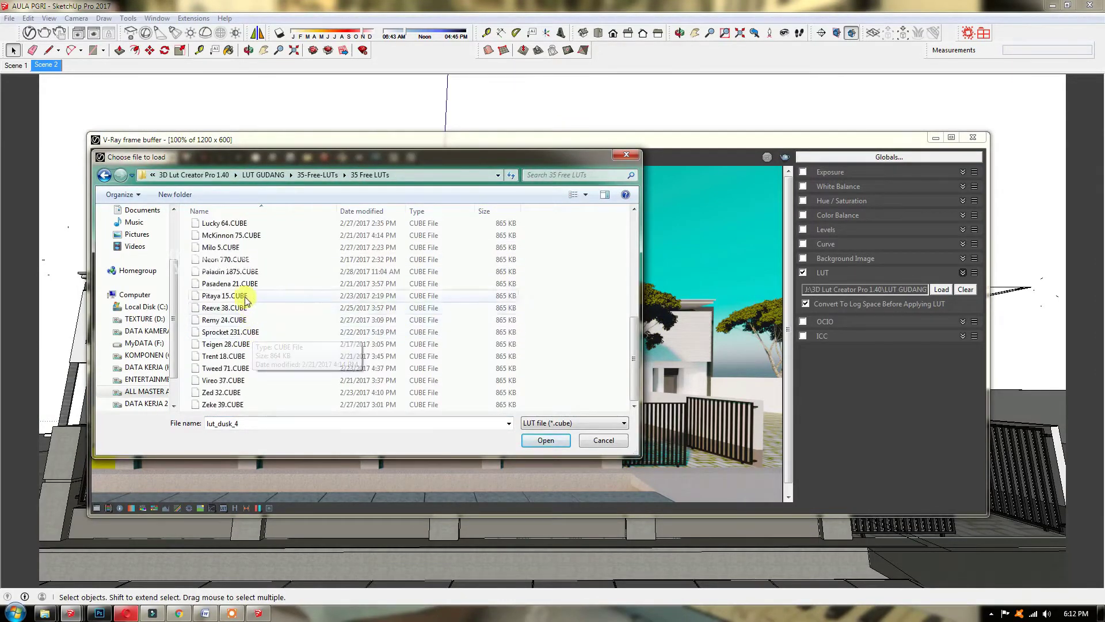
left_click(234, 240)
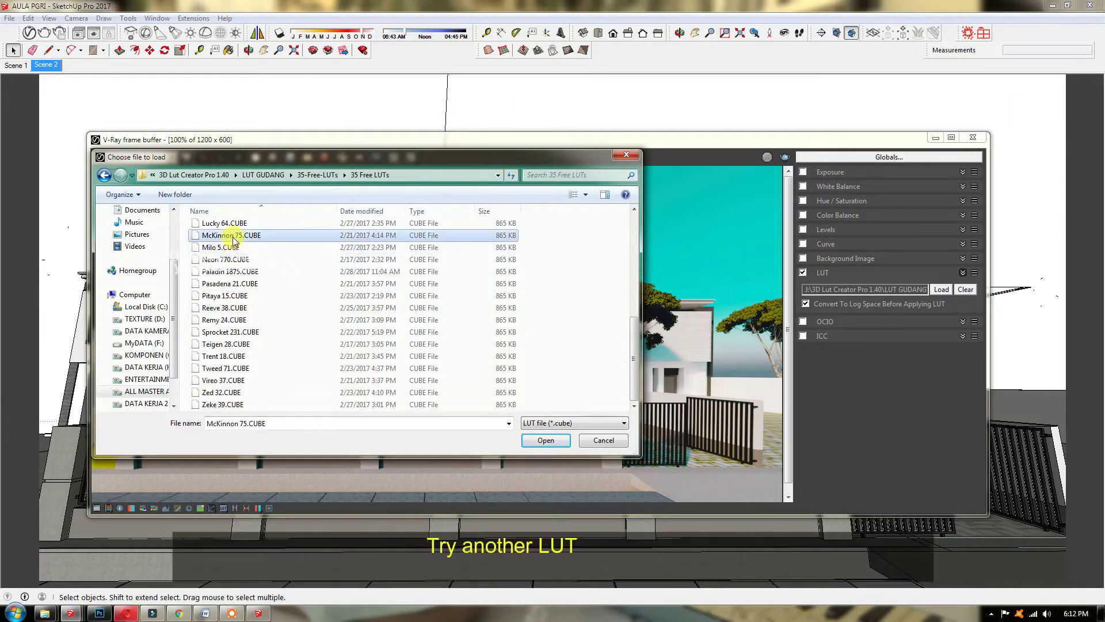
double_click(238, 240)
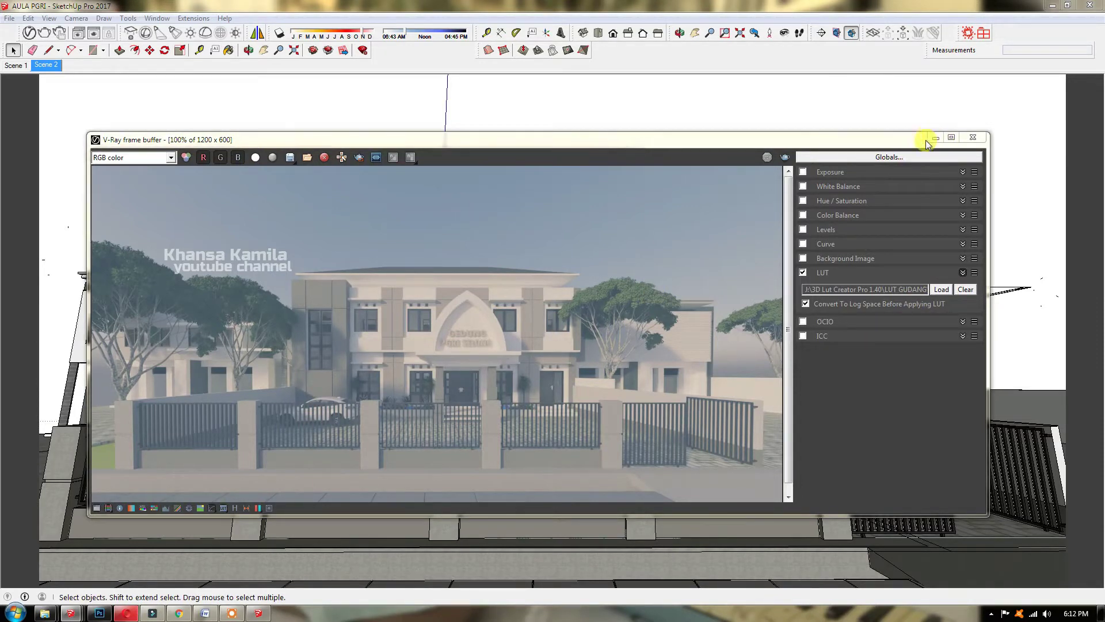
- Apply a Cinematic_LUT .cube grade and save the render as fasade 01, a 1200×600 PNG
left_click(197, 544)
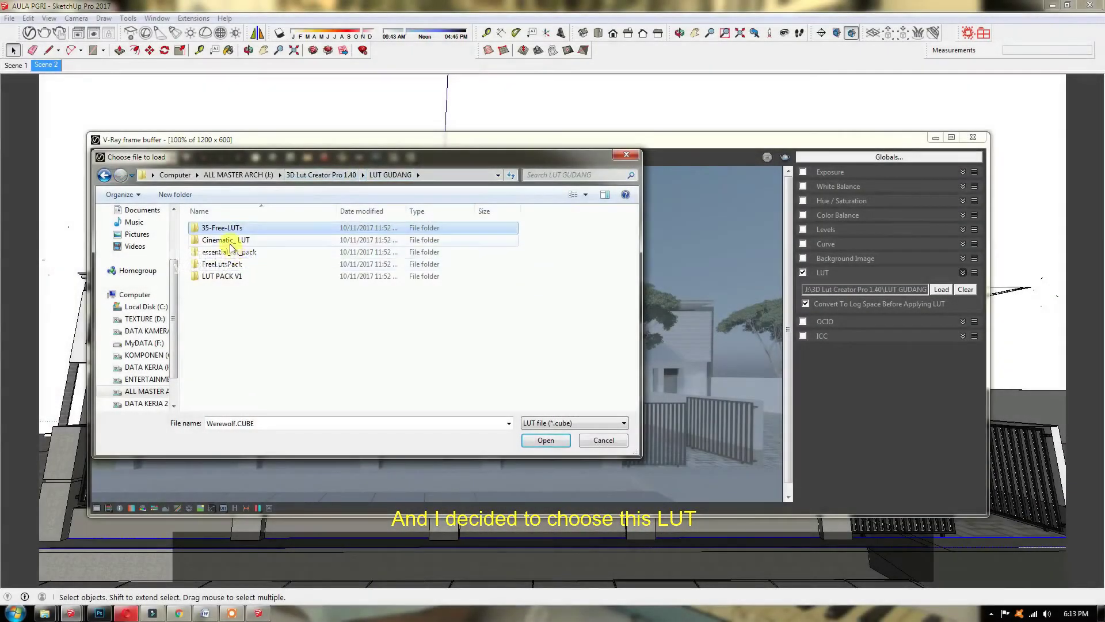
double_click(256, 240)
double_click(259, 230)
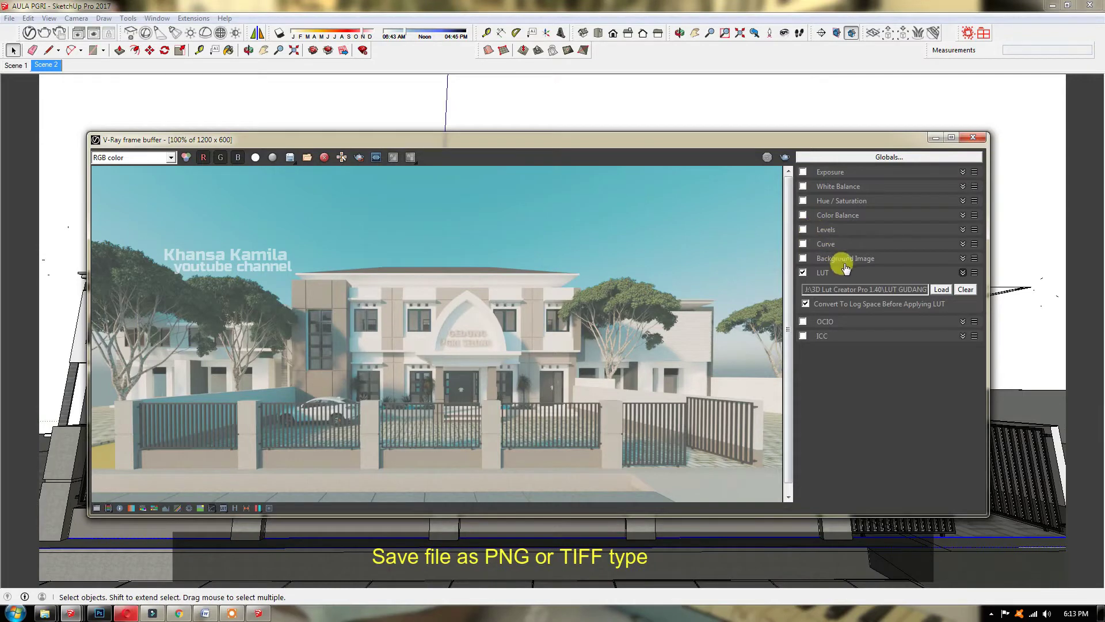
left_click(289, 157)
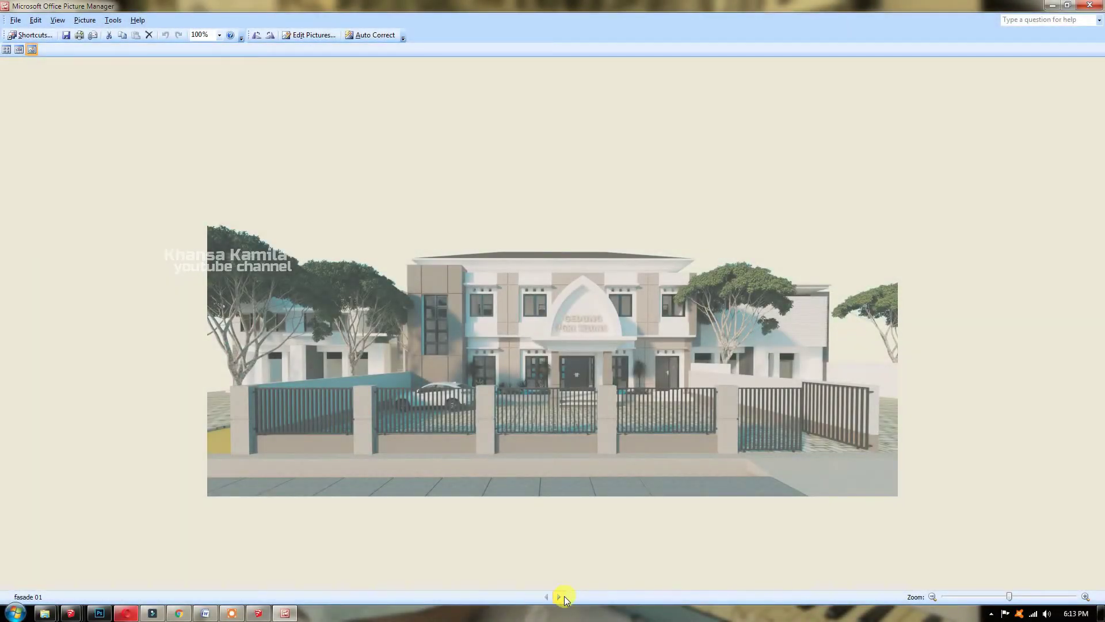
left_click(1091, 7)
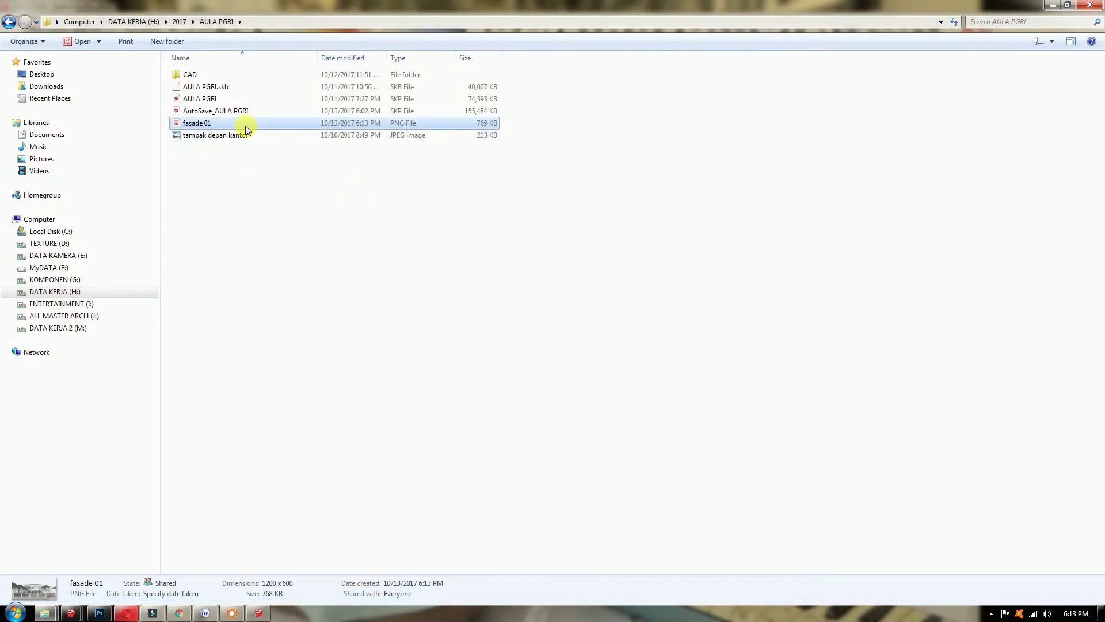
- Open fasade 01 from the AULA PGRI folder in the image viewer
double_click(245, 125)
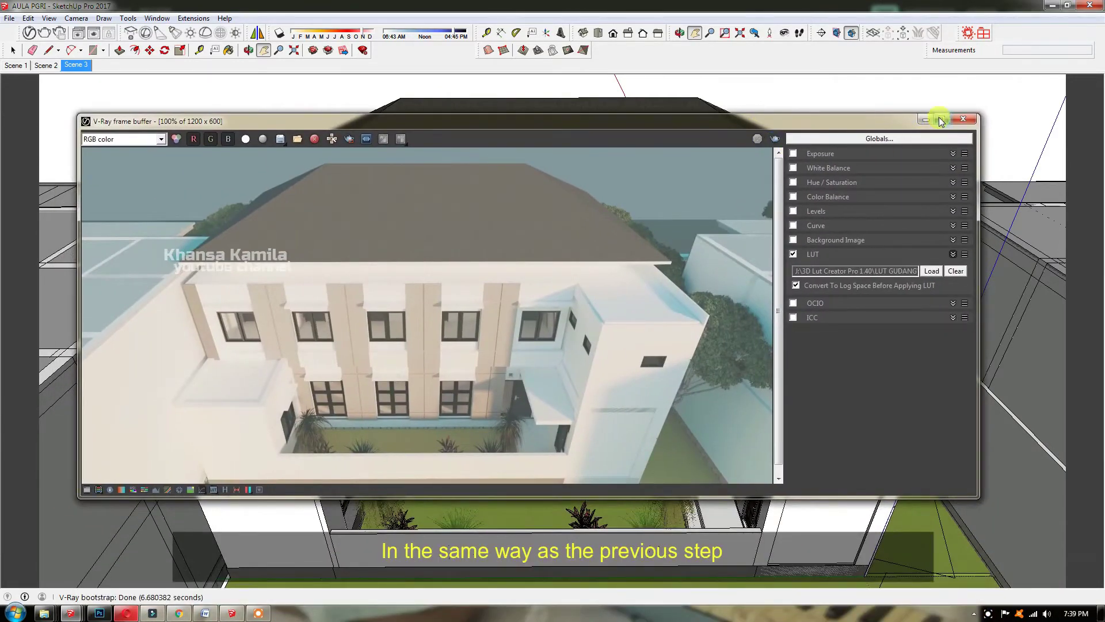
- Maximize the frame buffer, compare the LUT on and off, then enable Exposure at -0.51
left_click(941, 120)
scroll(561, 276, "up", 2)
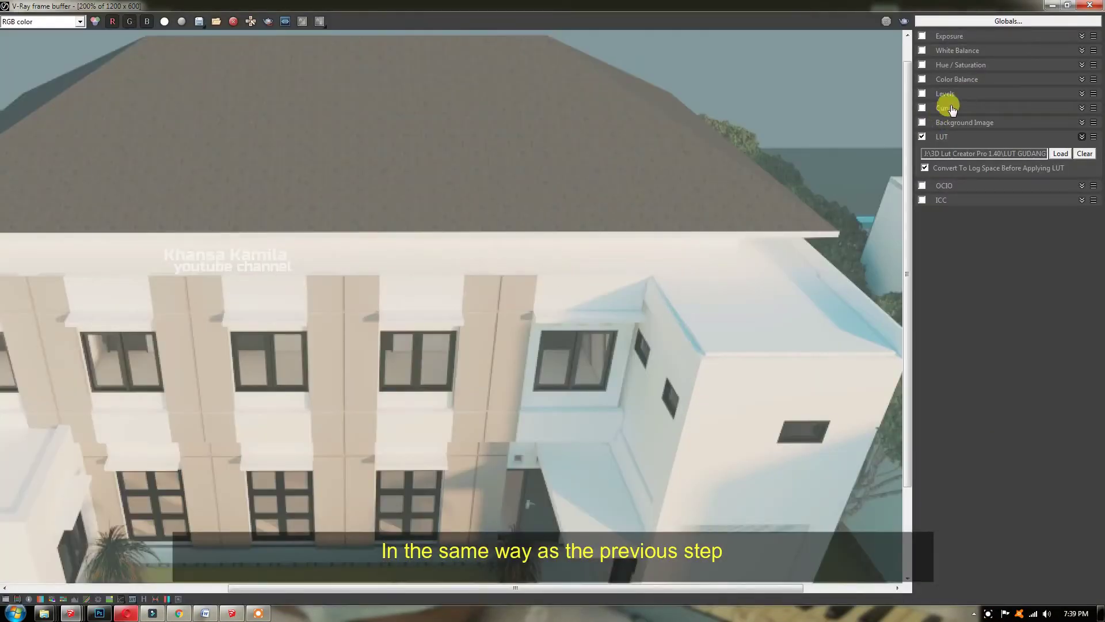
left_click(922, 137)
left_click(923, 137)
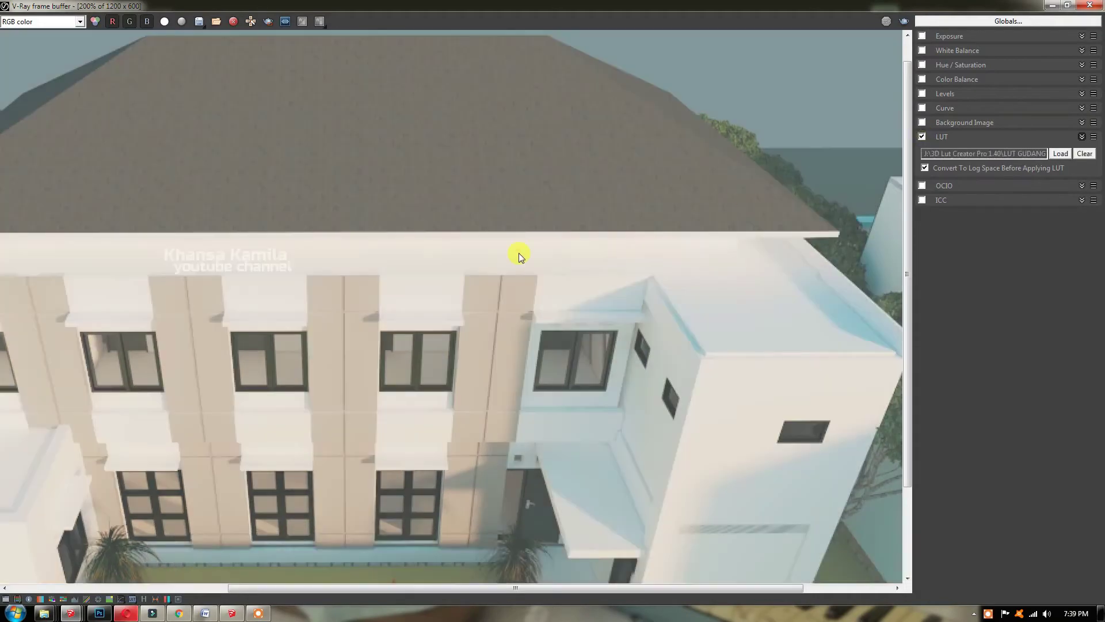
scroll(520, 288, "down", 2)
left_click(923, 137)
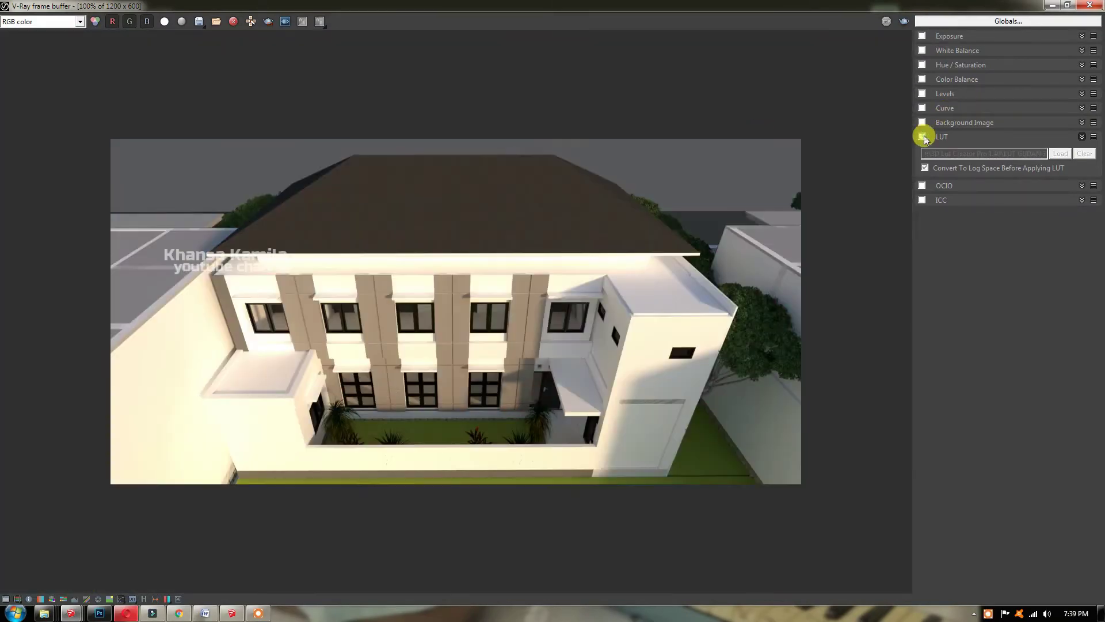
left_click(923, 137)
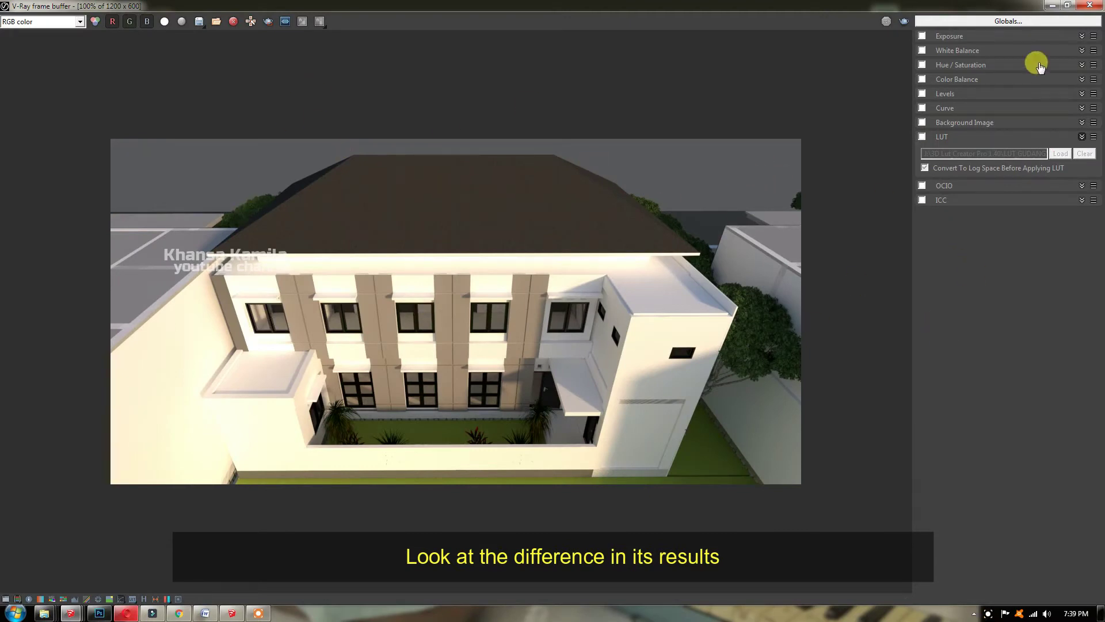
left_click(922, 137)
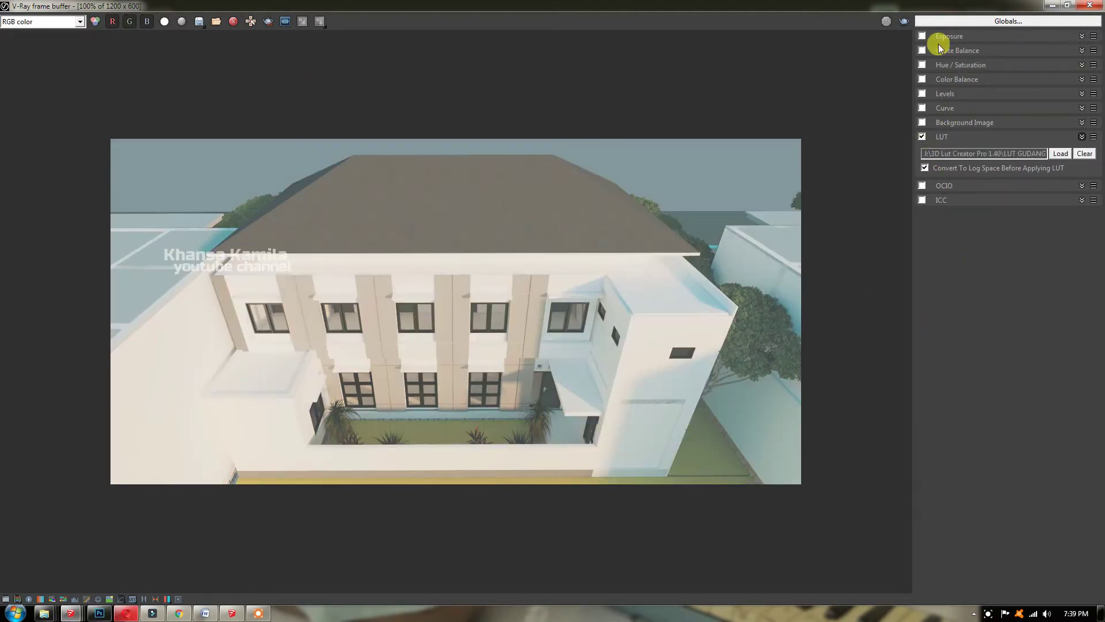
left_click(923, 36)
left_click(958, 35)
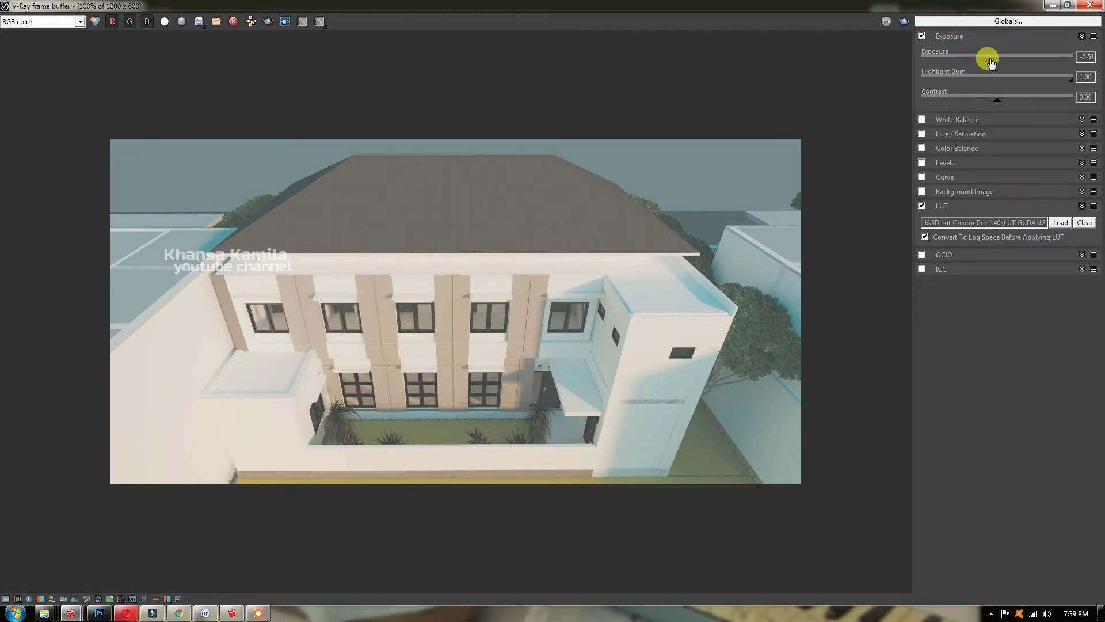
- Lower the Scene 3 render exposure to -0.77 and toggle the LUT to compare the grading
left_click_drag(996, 58, 981, 68)
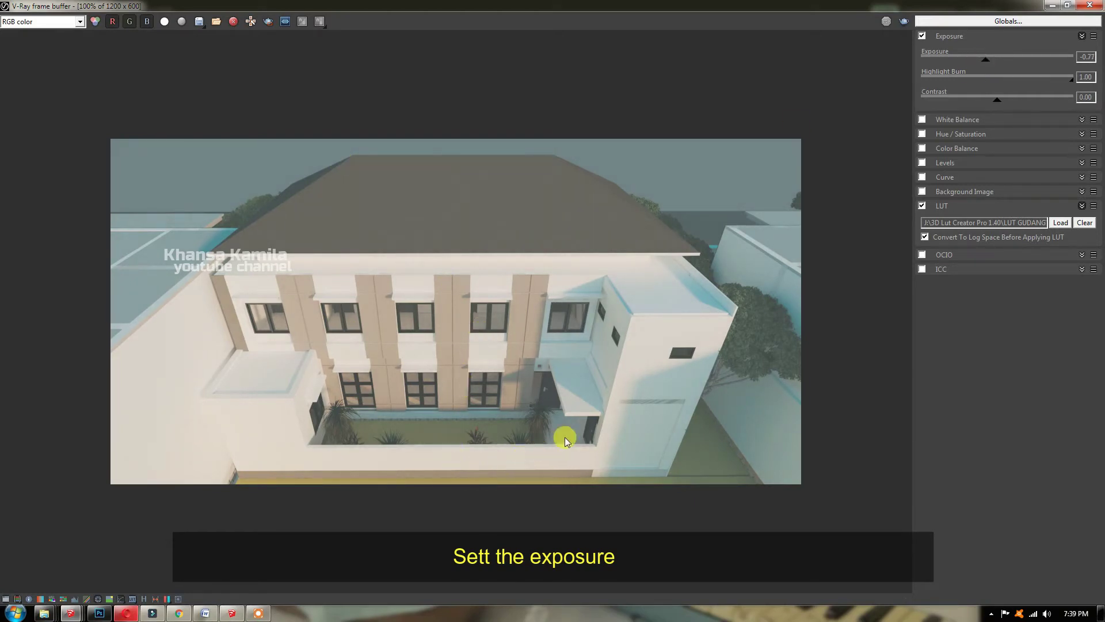
left_click(922, 206)
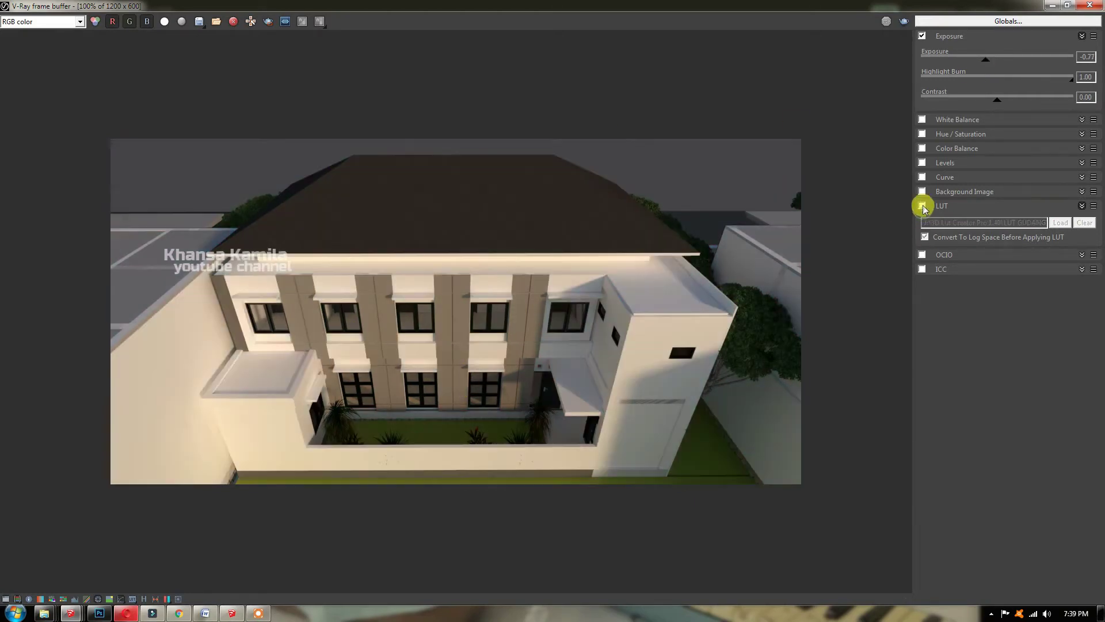
left_click(922, 206)
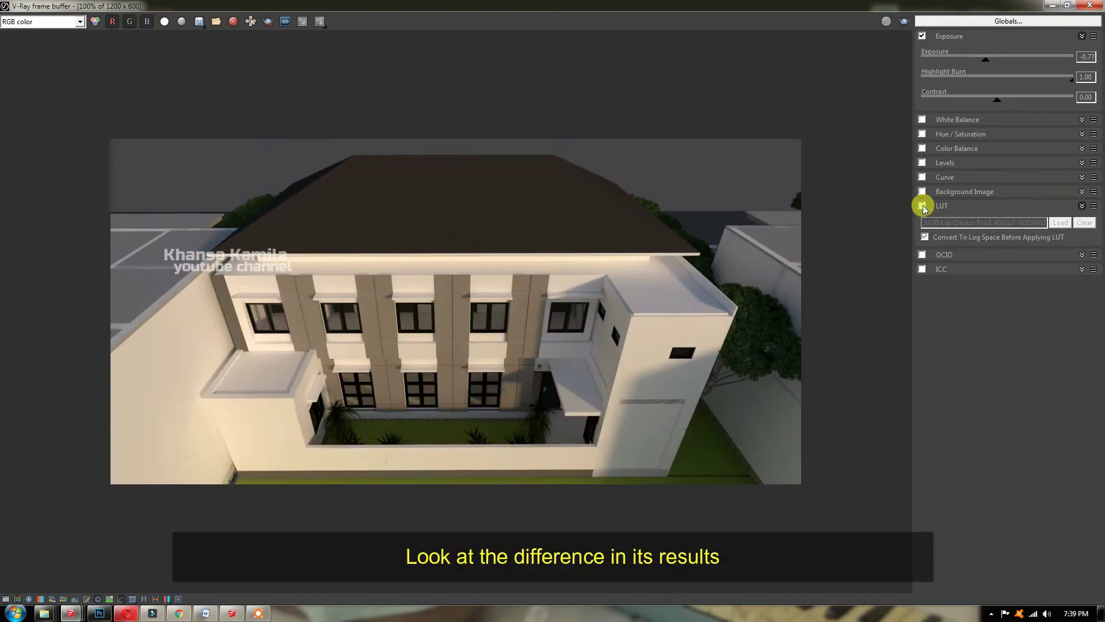
left_click(922, 206)
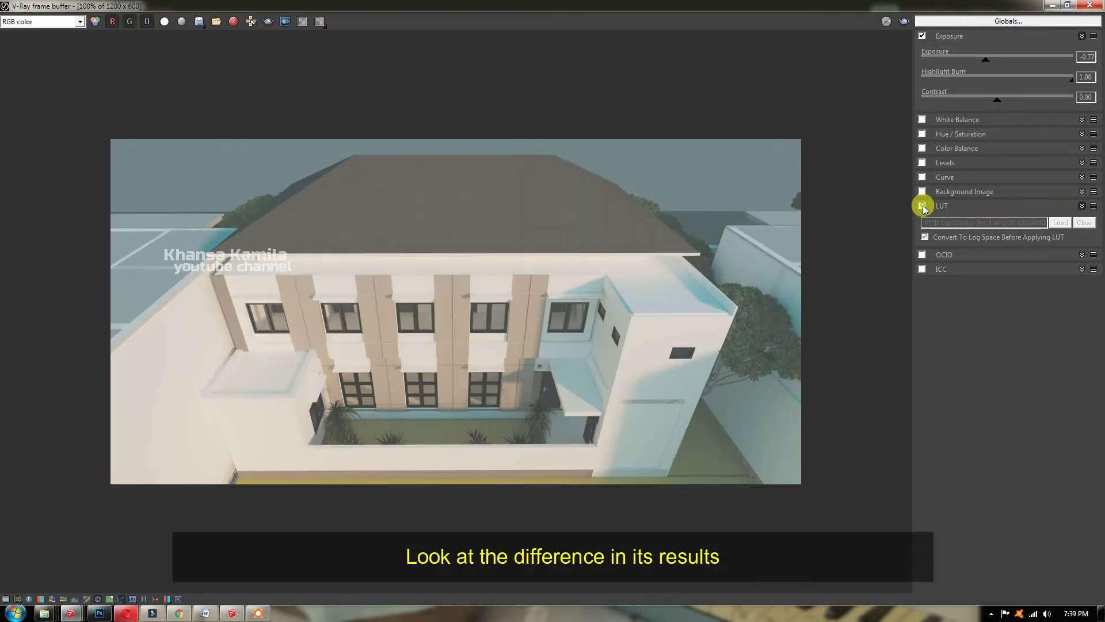
left_click(922, 205)
left_click(922, 205)
- Finish the LUT comparison and start saving the render under the existing fasade 01 name
left_click(922, 205)
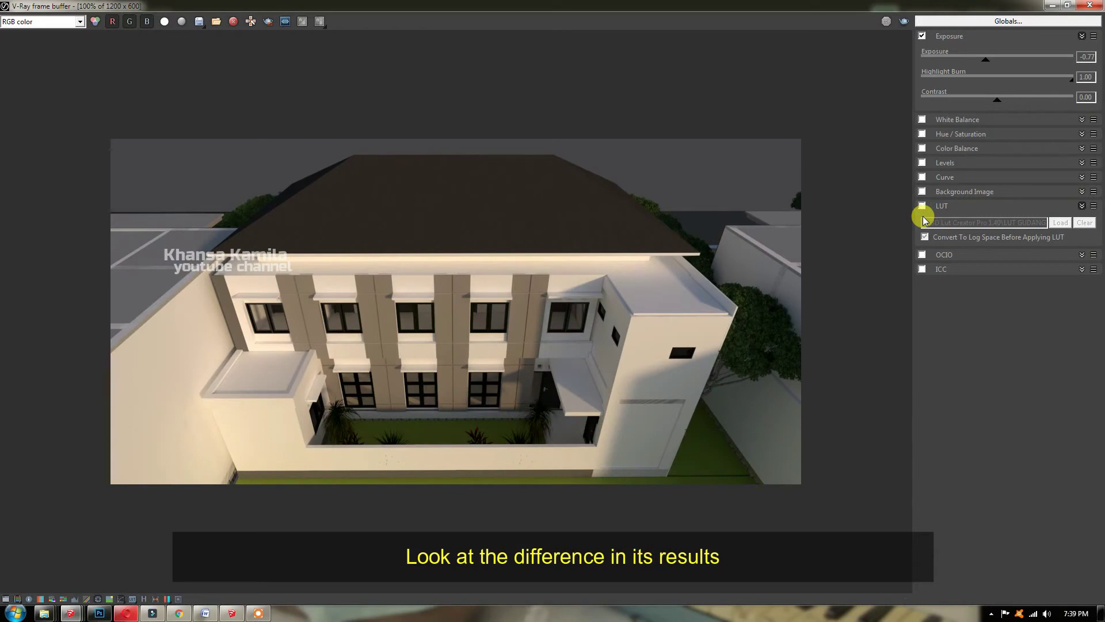
left_click(922, 205)
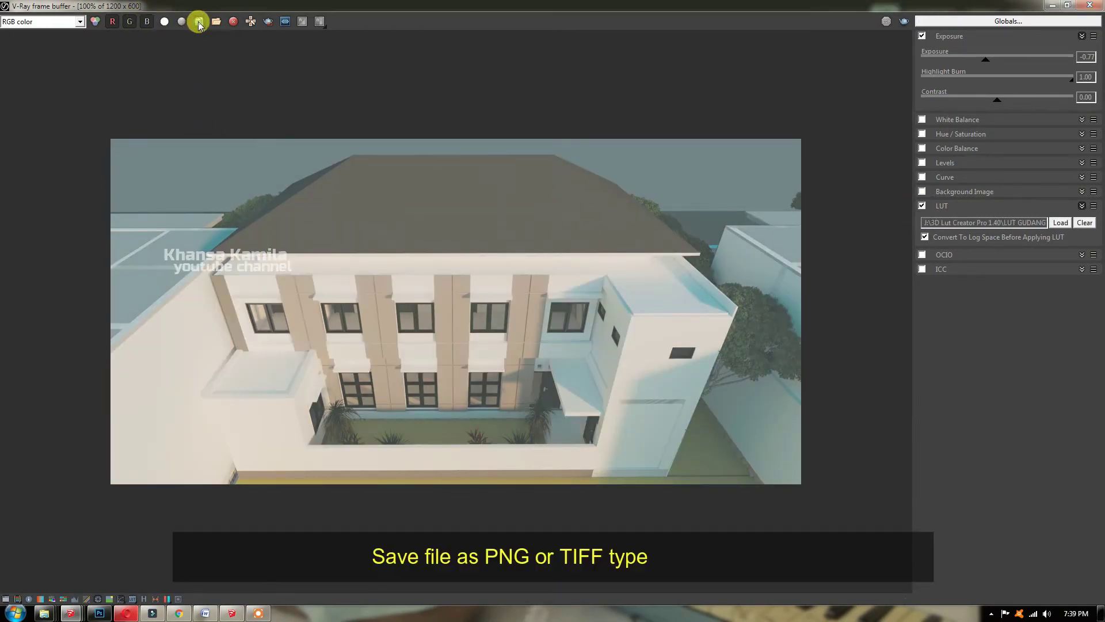
left_click(199, 21)
left_click(189, 116)
- Confirm the saved image's file name, then toggle the teal LUT off and on for the third scene's facade render
left_click(171, 263)
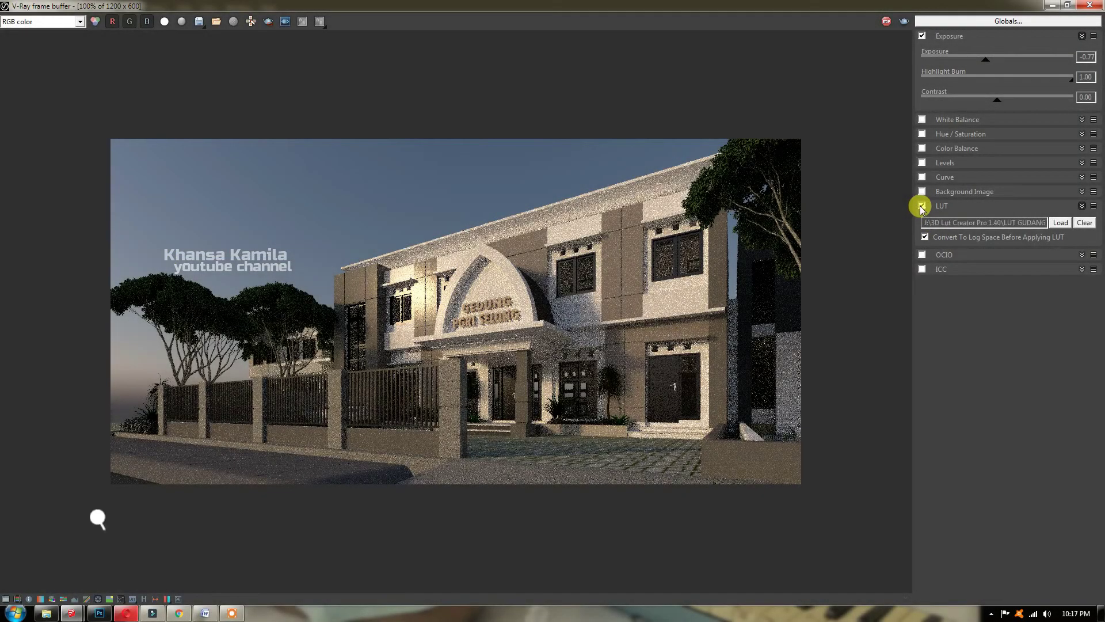
left_click(922, 206)
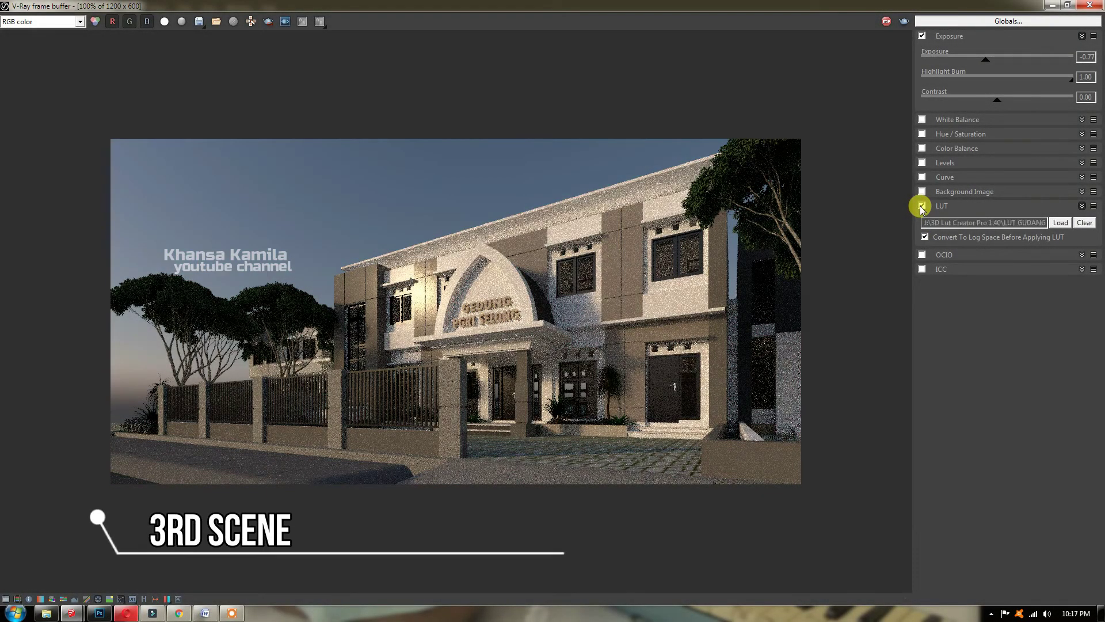
left_click(922, 206)
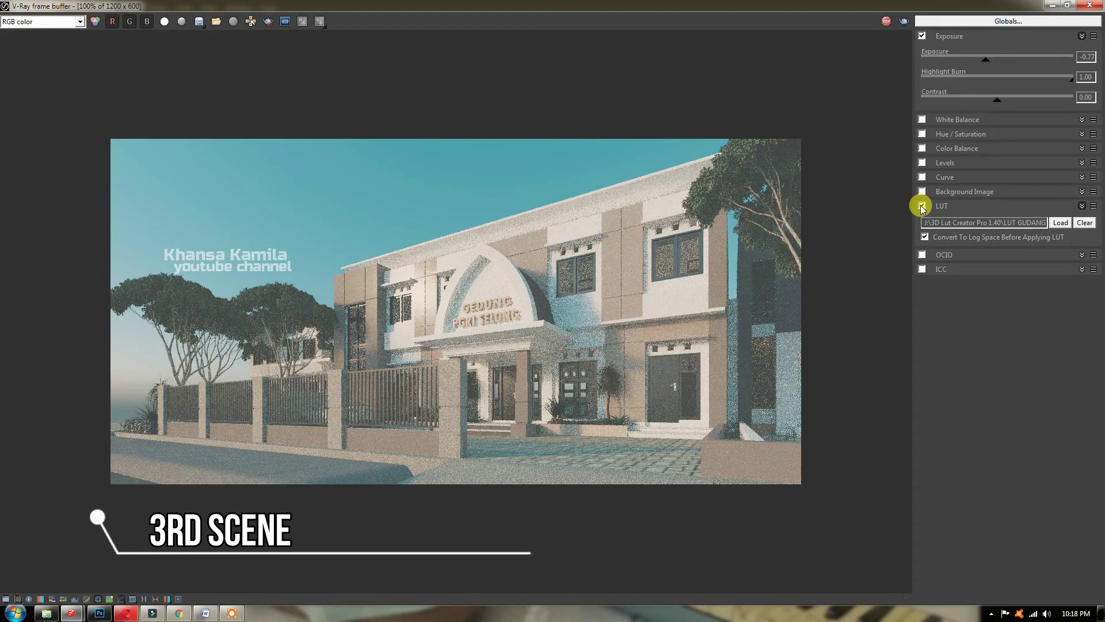
left_click(921, 206)
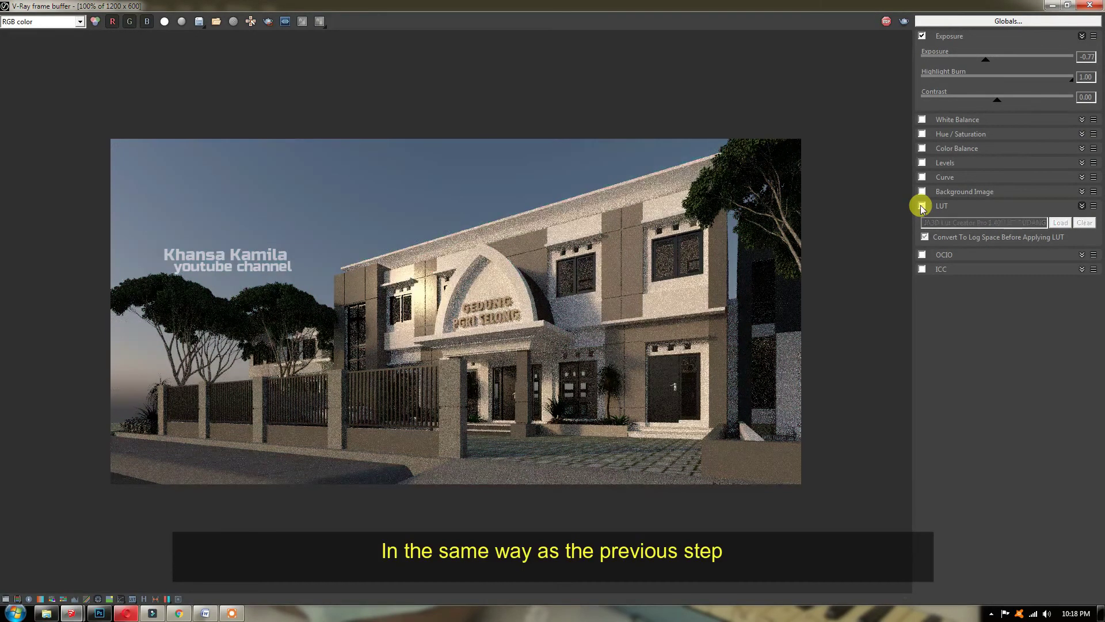